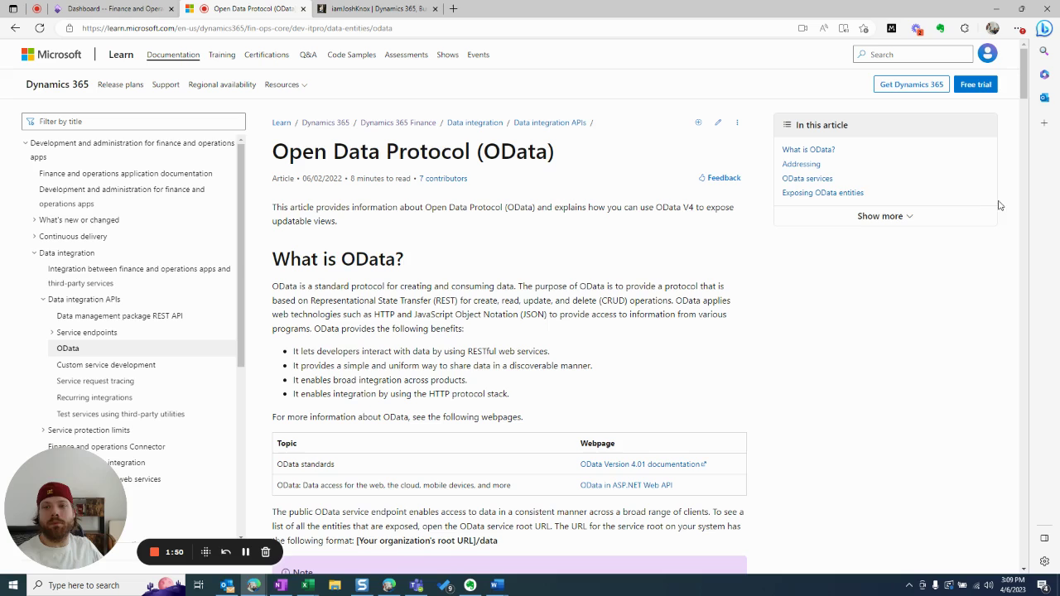
Step: Skim the OData article's title and 'What is OData?' section, scrolling to the endpoint paragraph
{"action": "left_click_drag", "start_coordinate": [575, 157], "coordinate": [267, 162]}
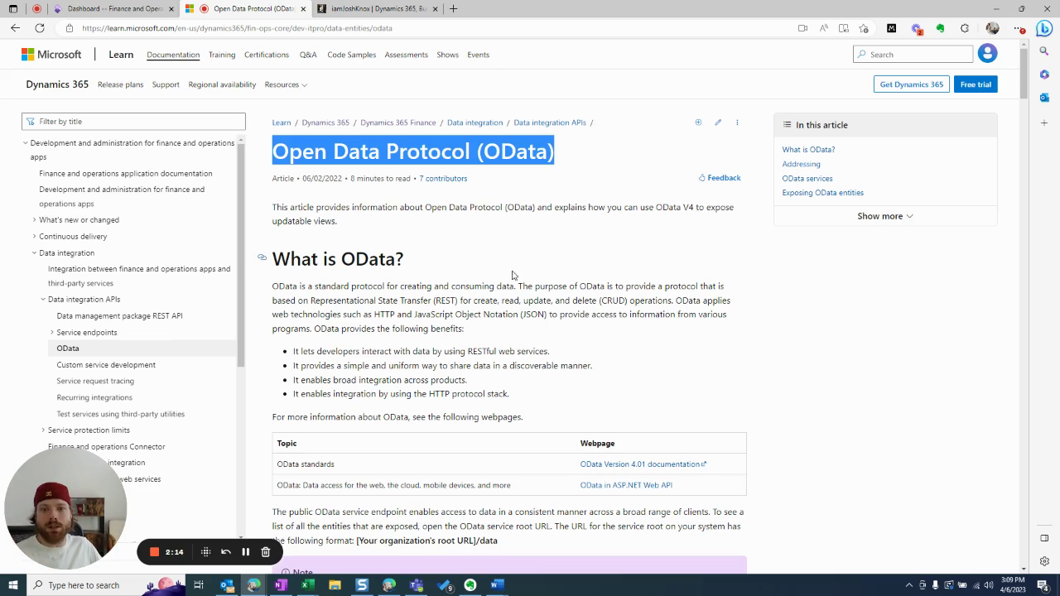
{"action": "left_click_drag", "start_coordinate": [539, 401], "coordinate": [266, 256]}
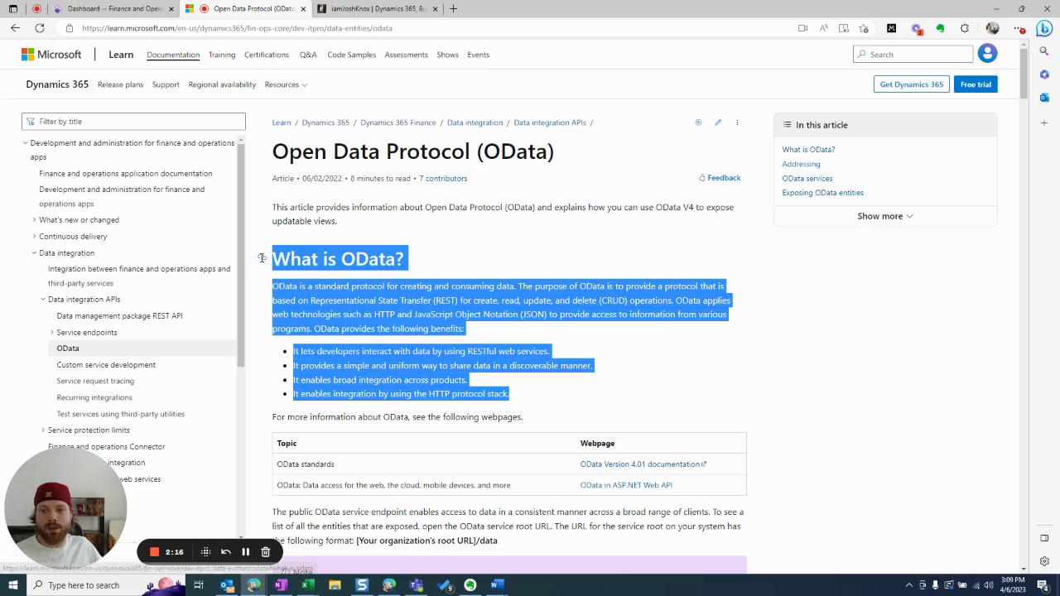
{"action": "left_click", "coordinate": [510, 270]}
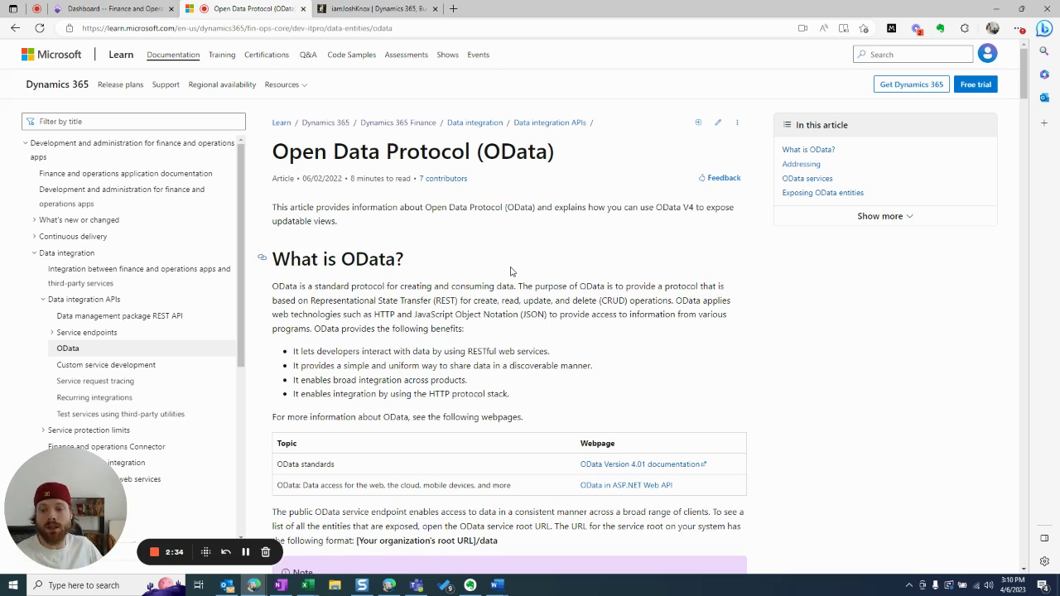
{"action": "scroll", "coordinate": [495, 263], "scroll_direction": "down", "scroll_amount": 3}
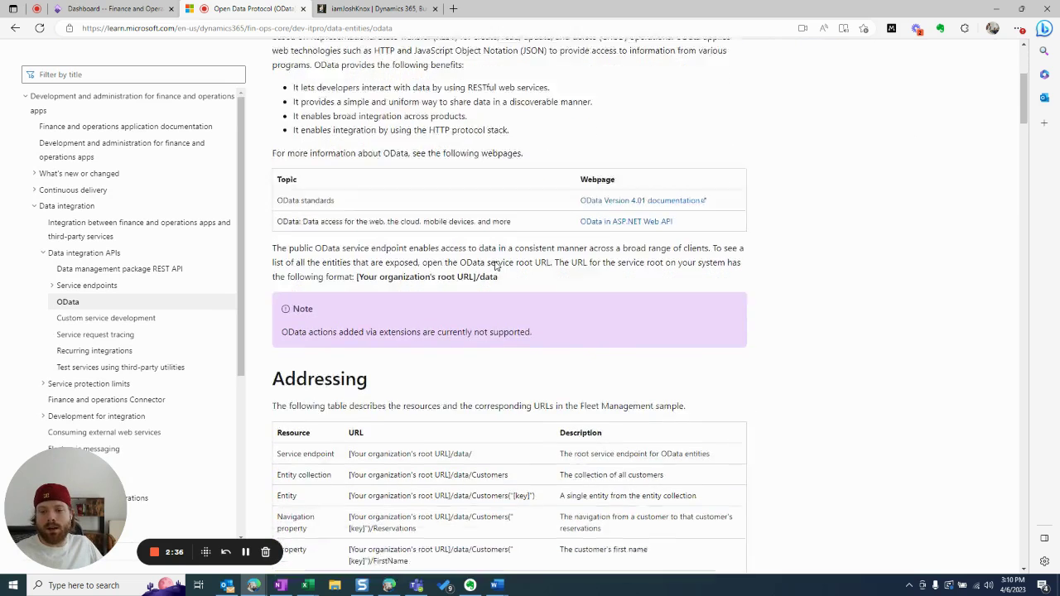
{"action": "scroll", "coordinate": [495, 263], "scroll_direction": "down", "scroll_amount": 3}
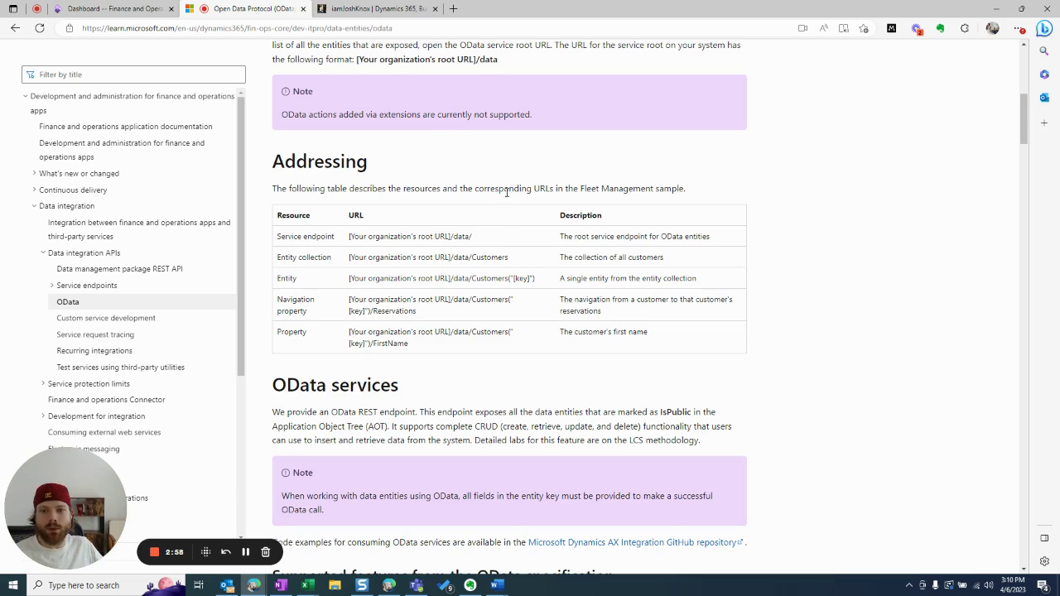
{"action": "scroll", "coordinate": [504, 214], "scroll_direction": "up", "scroll_amount": 3}
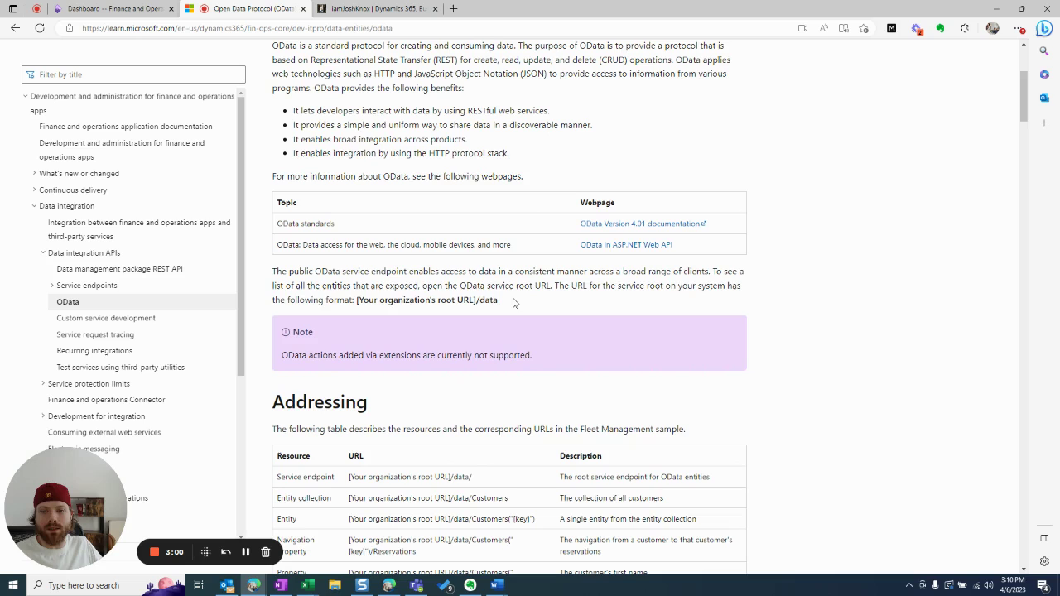
Step: Copy the service root URL format '[Your organization's root URL]/data' from the endpoint paragraph
{"action": "left_click_drag", "start_coordinate": [498, 301], "coordinate": [330, 273]}
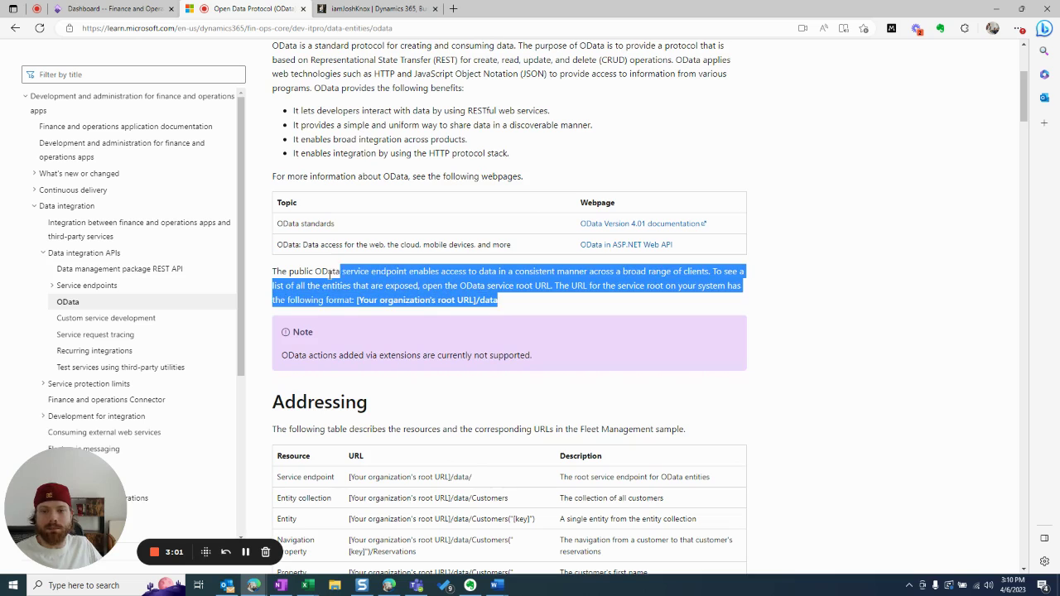
{"action": "left_click", "coordinate": [528, 300]}
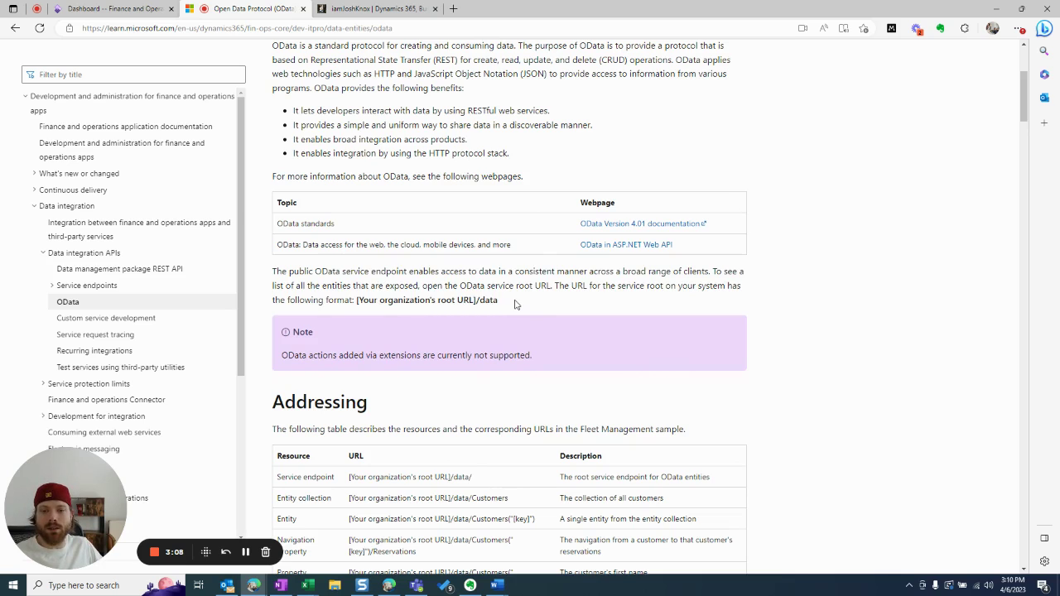
{"action": "left_click_drag", "start_coordinate": [499, 301], "coordinate": [359, 303]}
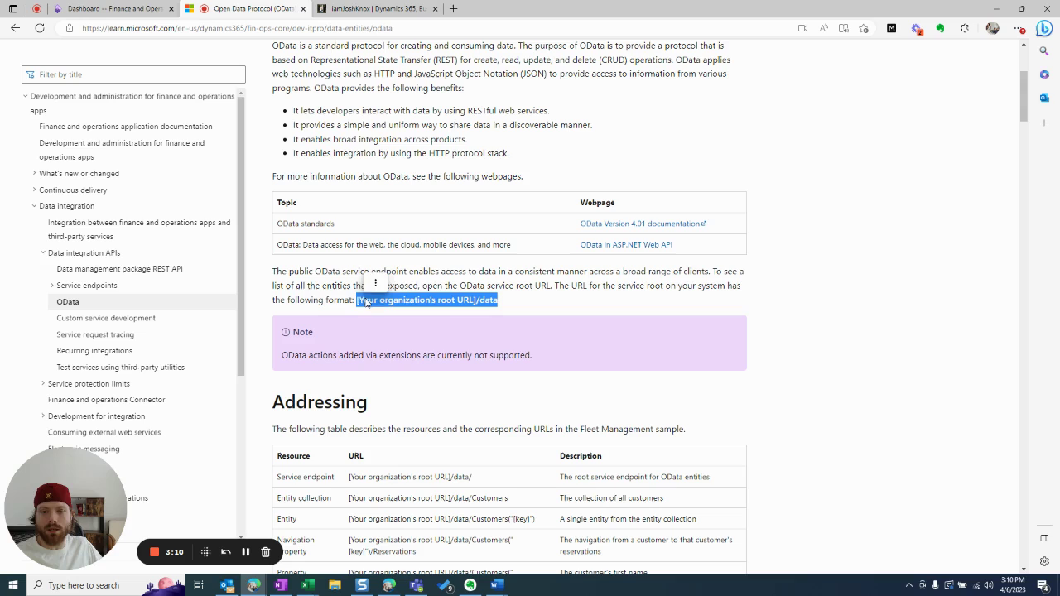
{"action": "right_click", "coordinate": [367, 276]}
{"action": "left_click", "coordinate": [376, 283]}
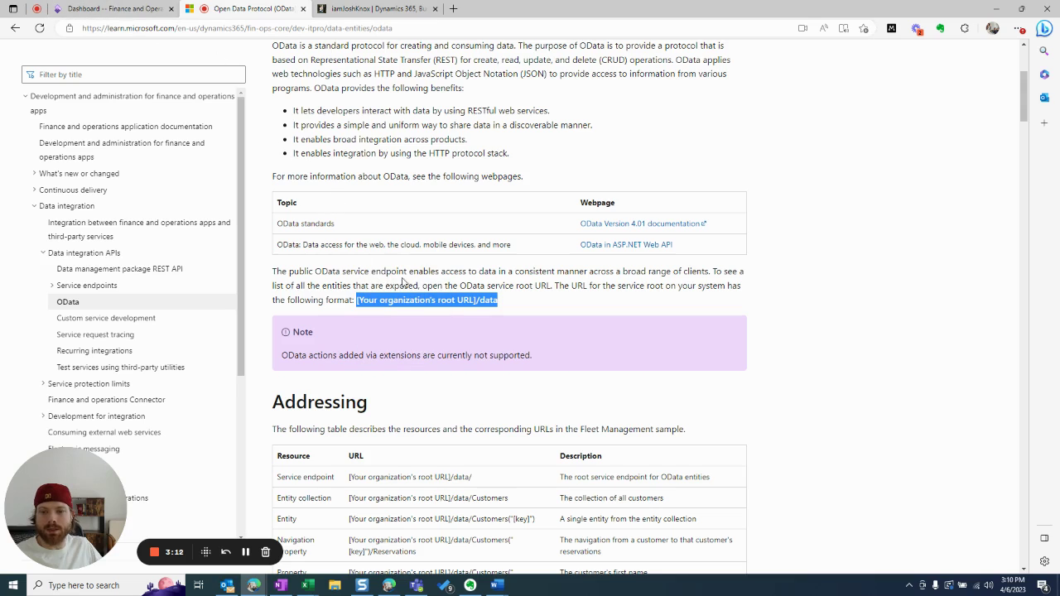
{"action": "left_click", "coordinate": [357, 299]}
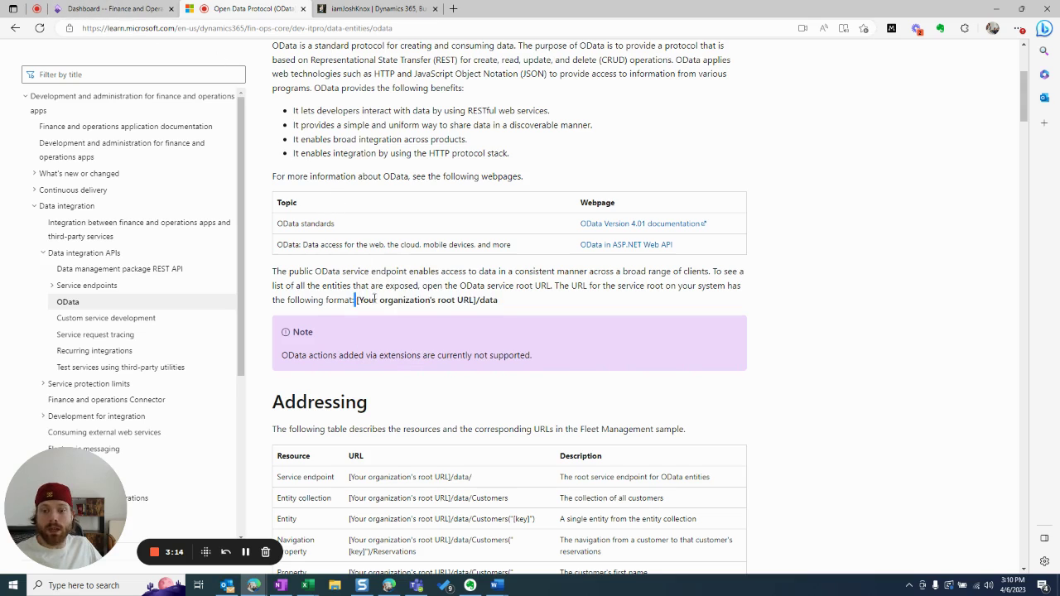
{"action": "left_click_drag", "start_coordinate": [357, 300], "coordinate": [516, 303]}
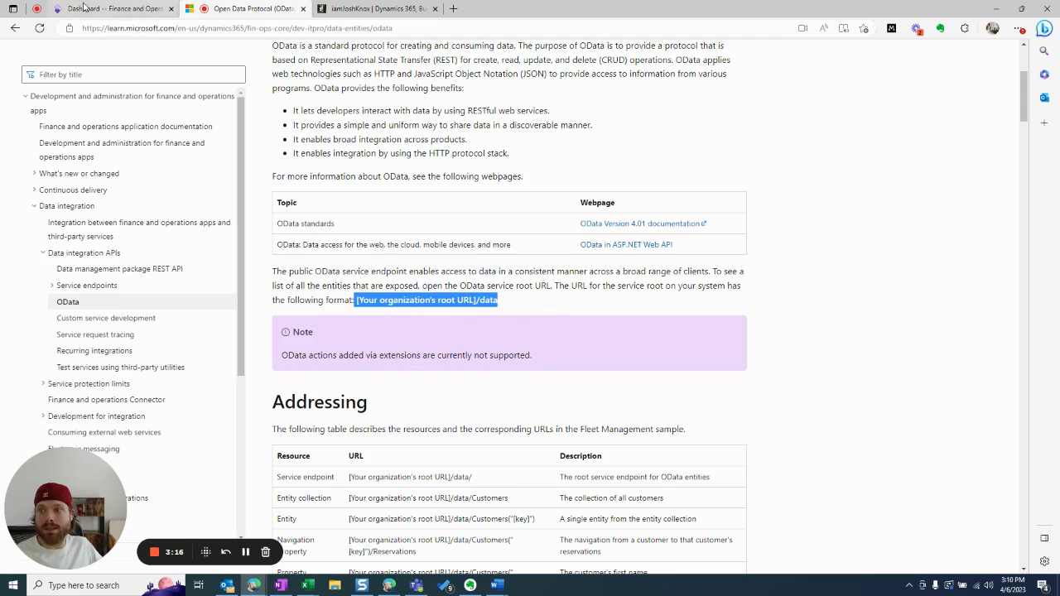
Step: Replace the dashboard address query with 'data' to load the environment's OData service root
{"action": "left_click", "coordinate": [115, 11]}
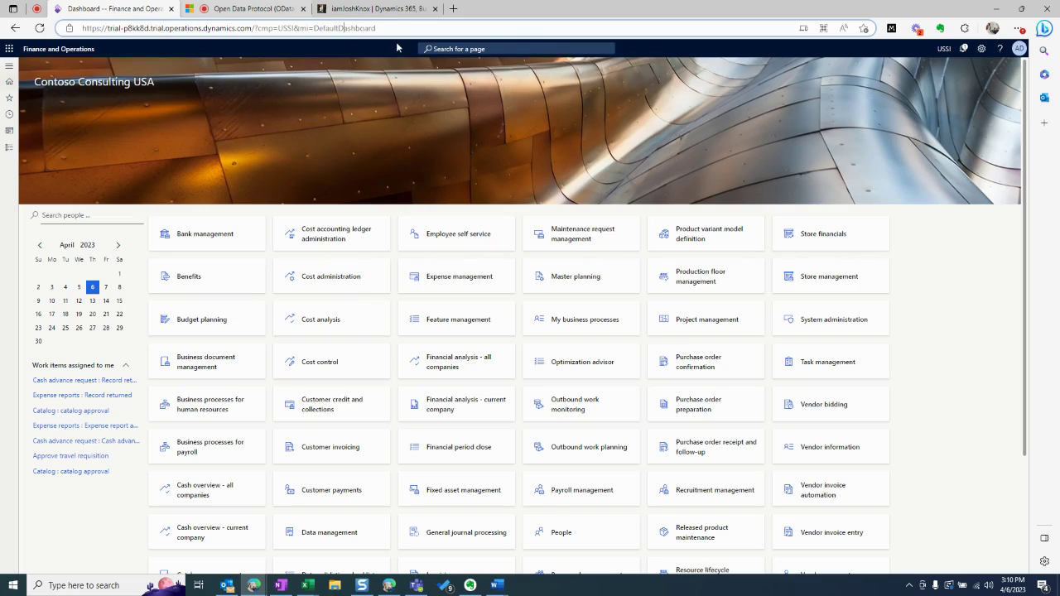
{"action": "left_click_drag", "start_coordinate": [376, 29], "coordinate": [257, 37]}
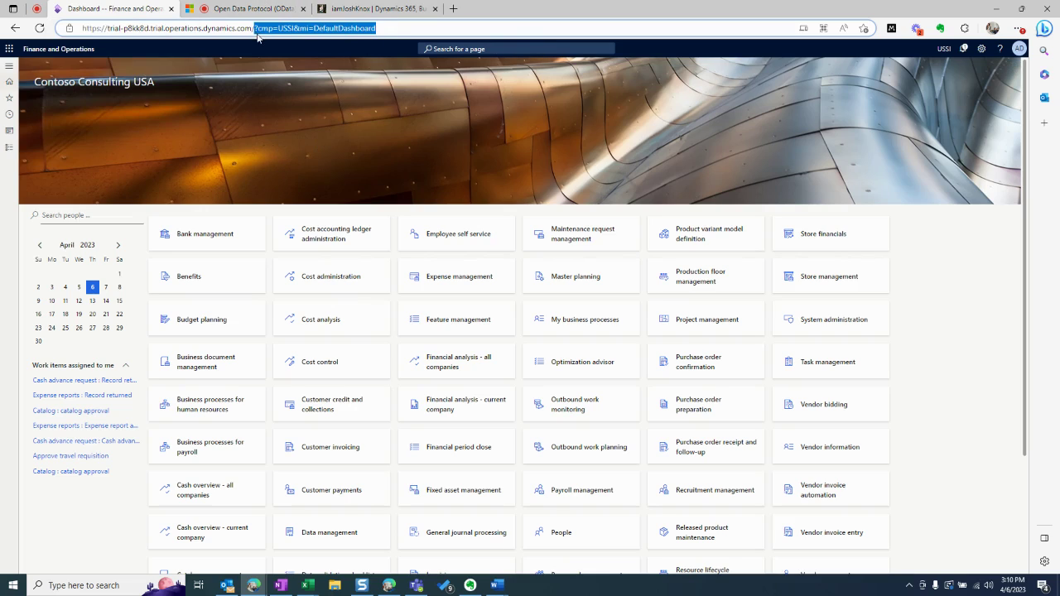
{"action": "left_click_drag", "start_coordinate": [107, 28], "coordinate": [416, 28]}
{"action": "type", "text": "data"}
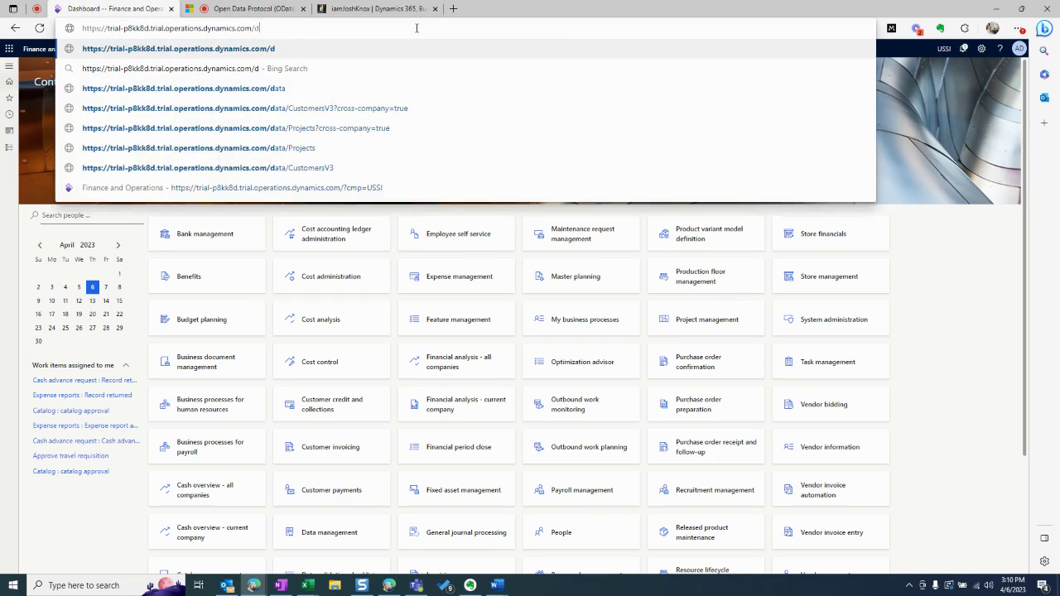
{"action": "key", "text": "Return"}
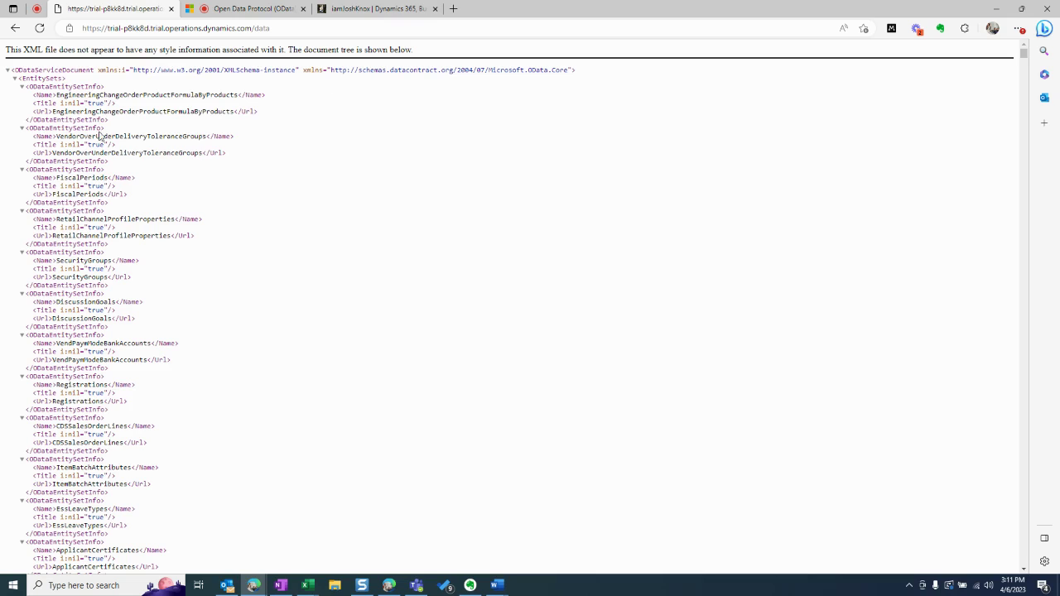
Step: Scroll the entity-set XML and highlight one ODataEntitySetInfo line as an example entry
{"action": "scroll", "coordinate": [122, 144], "scroll_direction": "down", "scroll_amount": 1}
{"action": "scroll", "coordinate": [122, 144], "scroll_direction": "down", "scroll_amount": 1}
{"action": "scroll", "coordinate": [128, 142], "scroll_direction": "up", "scroll_amount": 2}
{"action": "triple_click", "coordinate": [34, 252]}
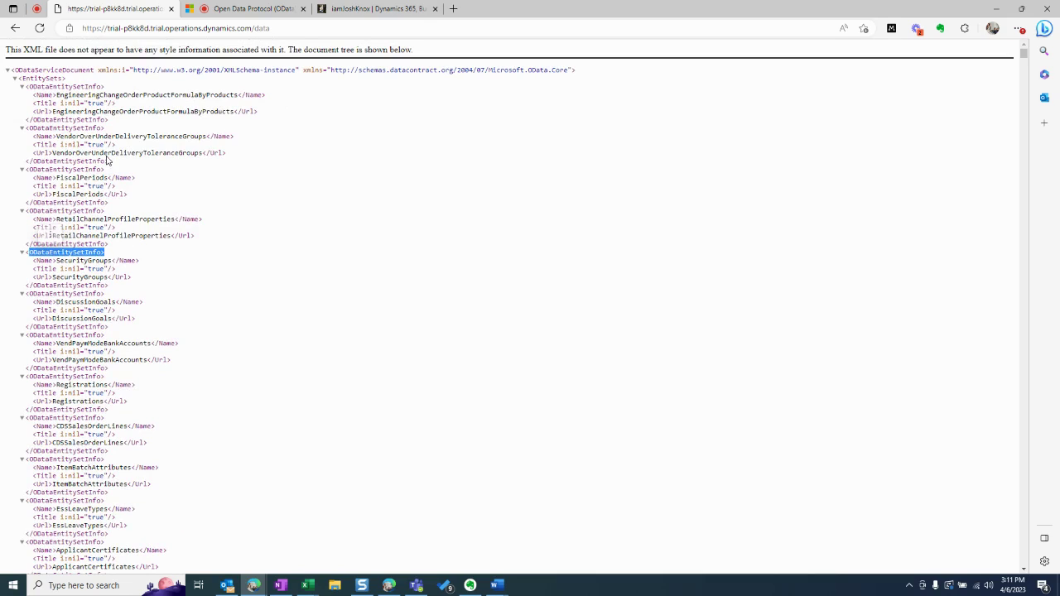
{"action": "left_click", "coordinate": [97, 192]}
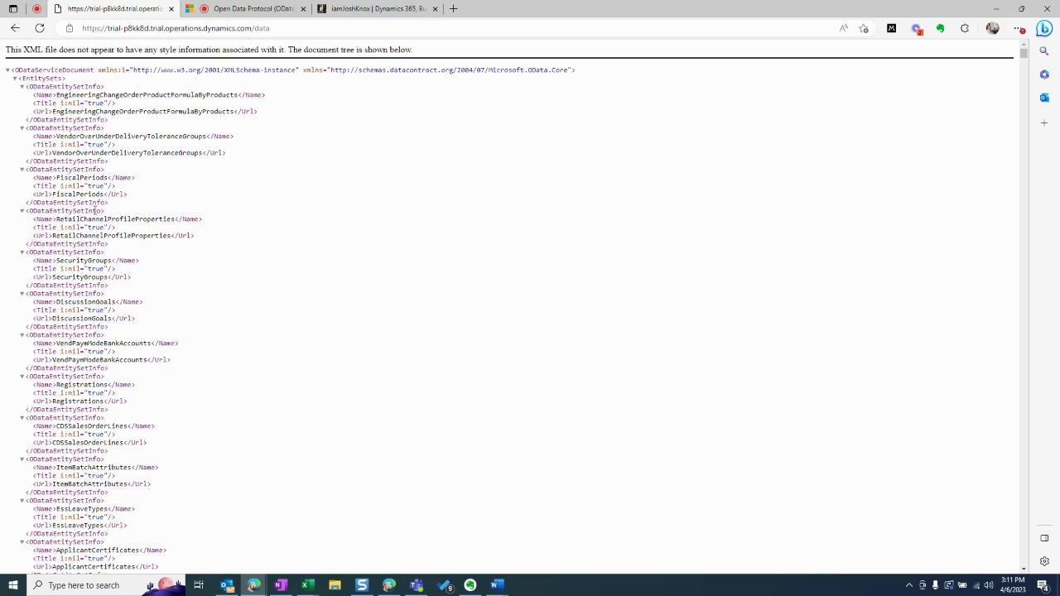
{"action": "scroll", "coordinate": [117, 191], "scroll_direction": "down", "scroll_amount": 1}
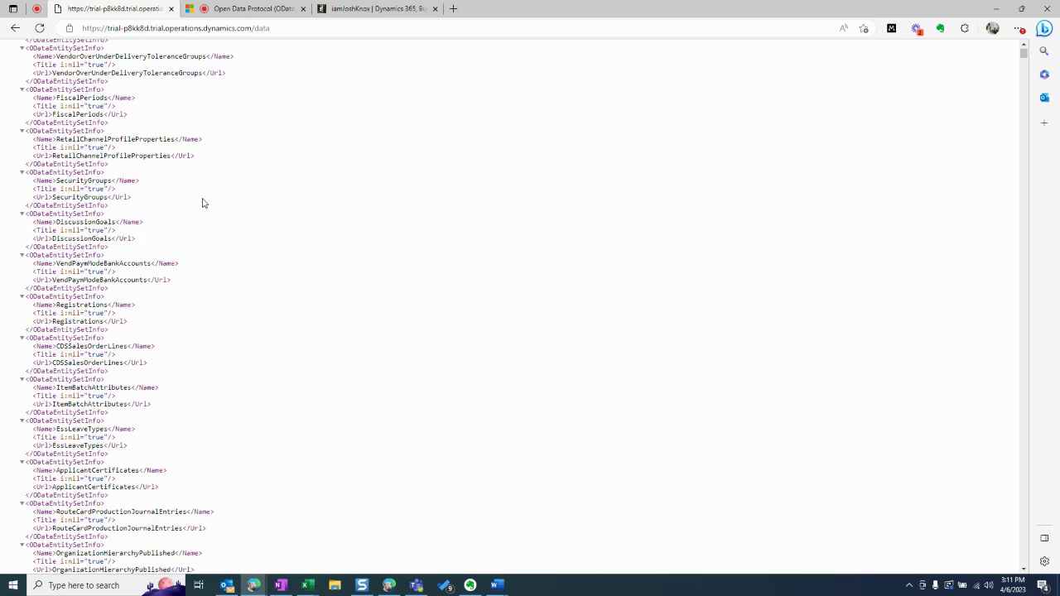
Step: Search the entity list for 'customersv' and highlight the CustomersV3 entry
{"action": "key", "text": "ctrl+f"}
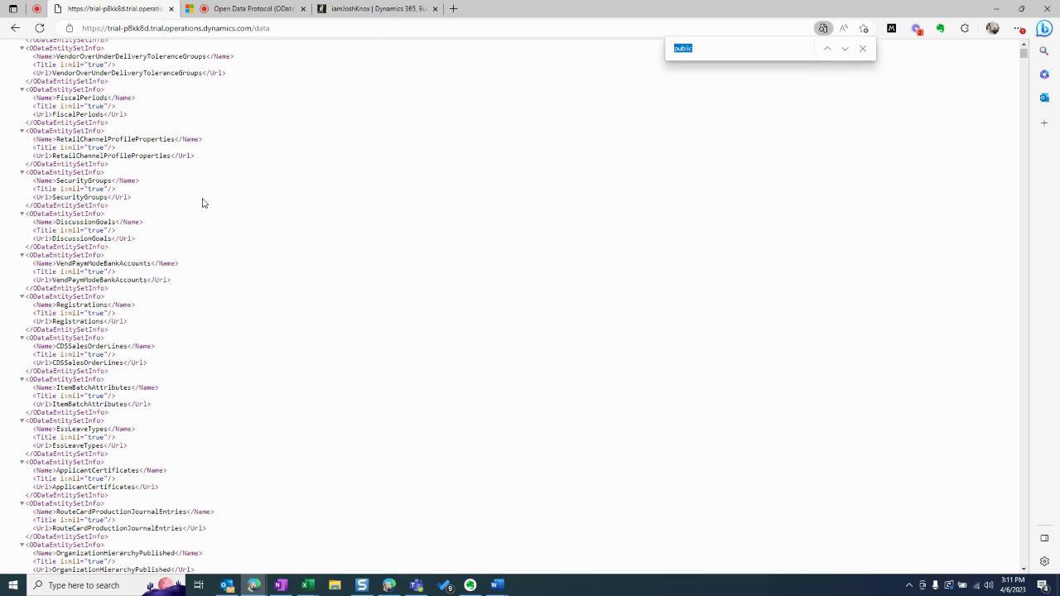
{"action": "type", "text": "cust"}
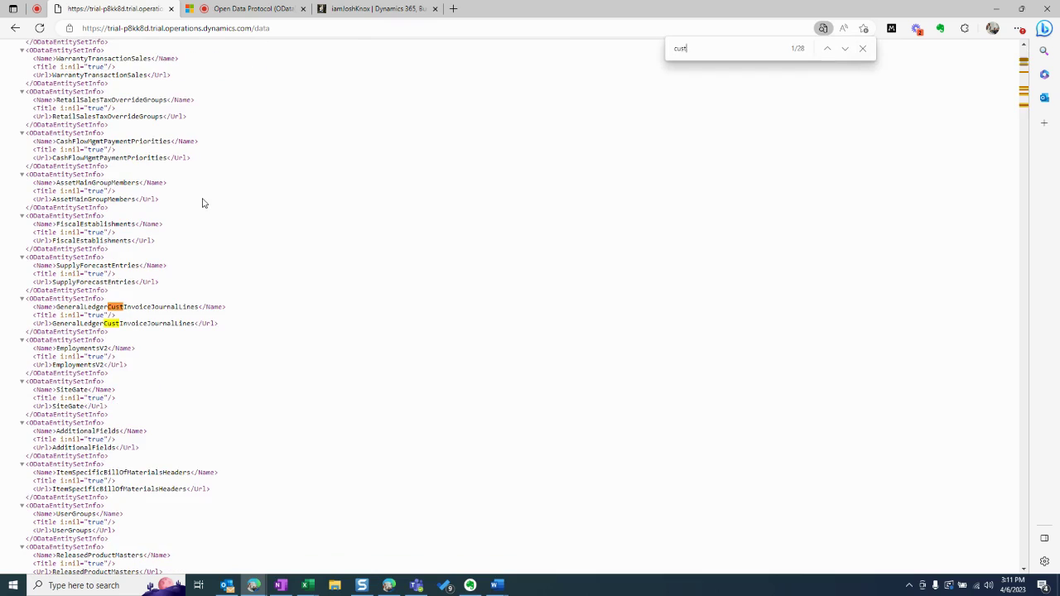
{"action": "type", "text": "omersv3"}
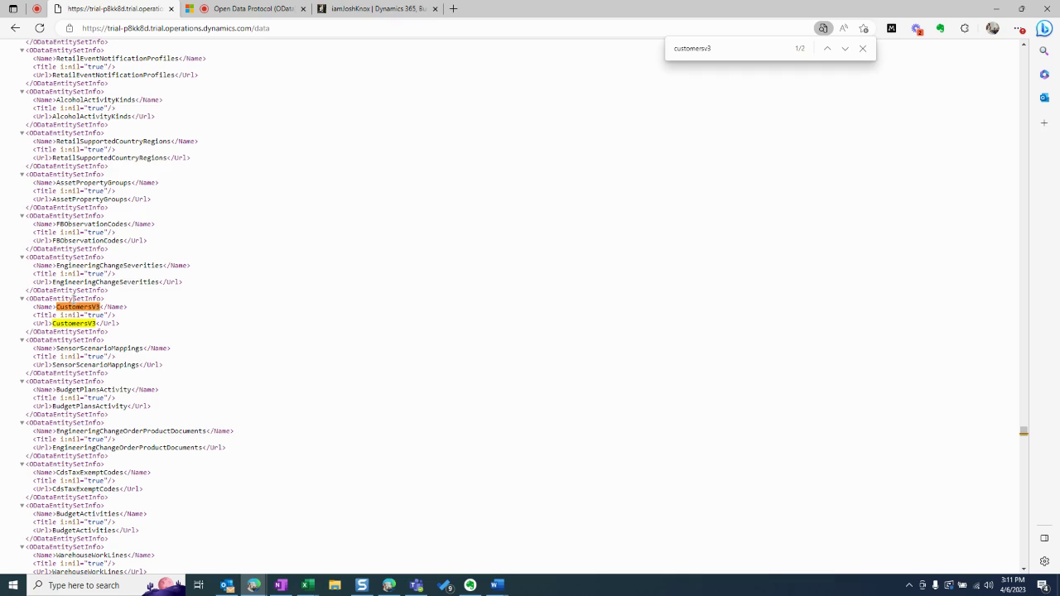
{"action": "left_click_drag", "start_coordinate": [108, 303], "coordinate": [38, 300]}
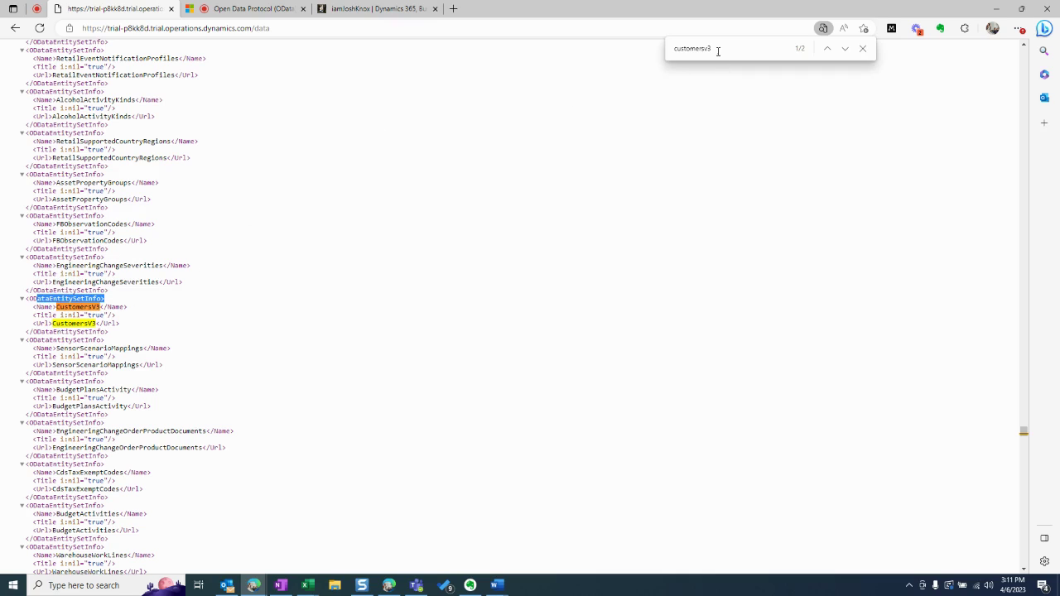
Step: Search for 'projects' and step through matches until the Projects entity set appears
{"action": "left_click_drag", "start_coordinate": [713, 49], "coordinate": [654, 56]}
{"action": "type", "text": "project"}
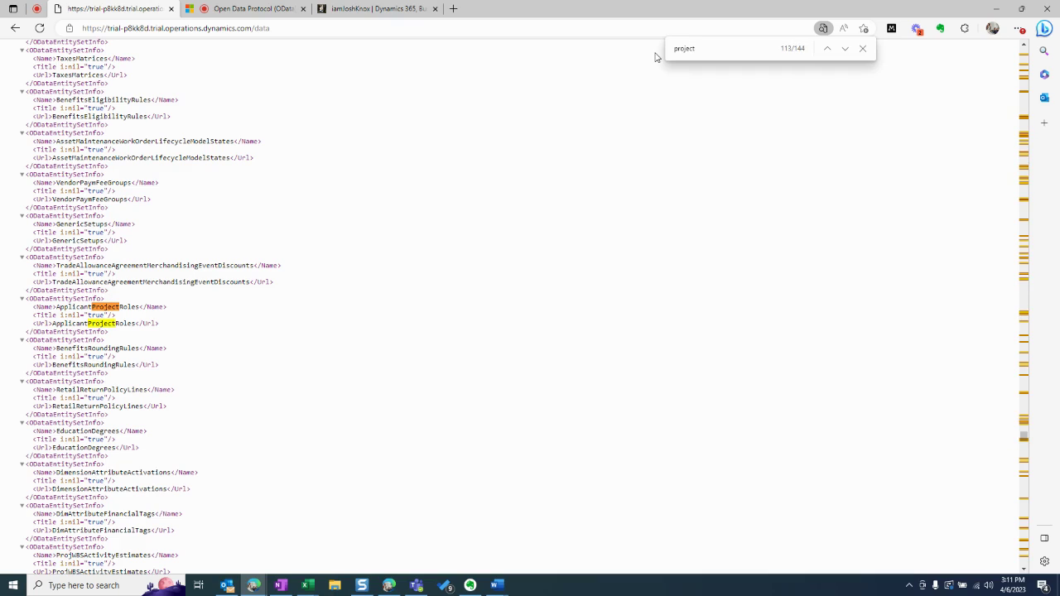
{"action": "type", "text": "s"}
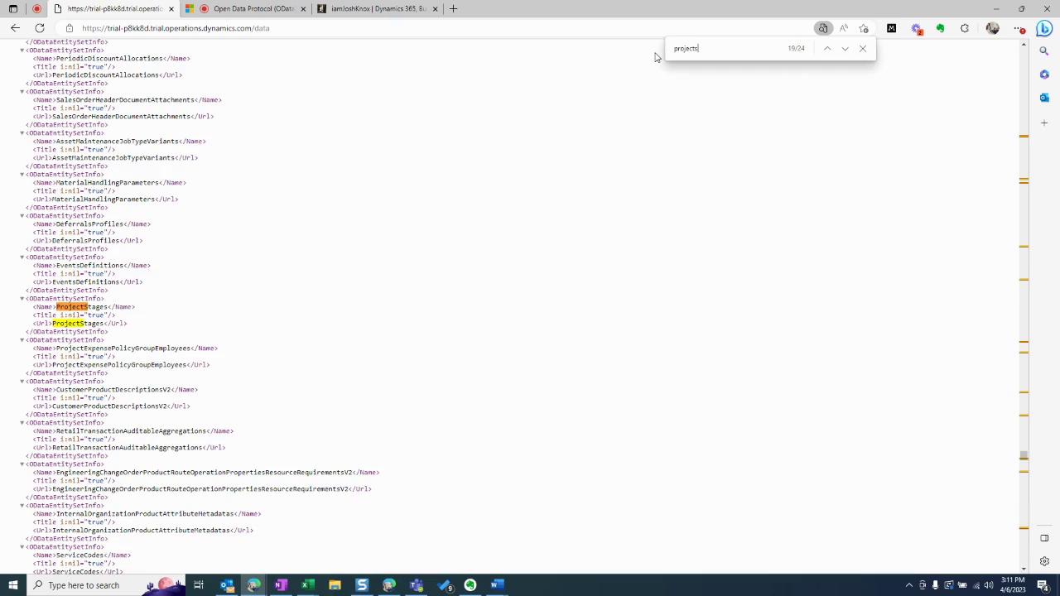
{"action": "key", "text": "Return"}
{"action": "key", "text": "Return"}
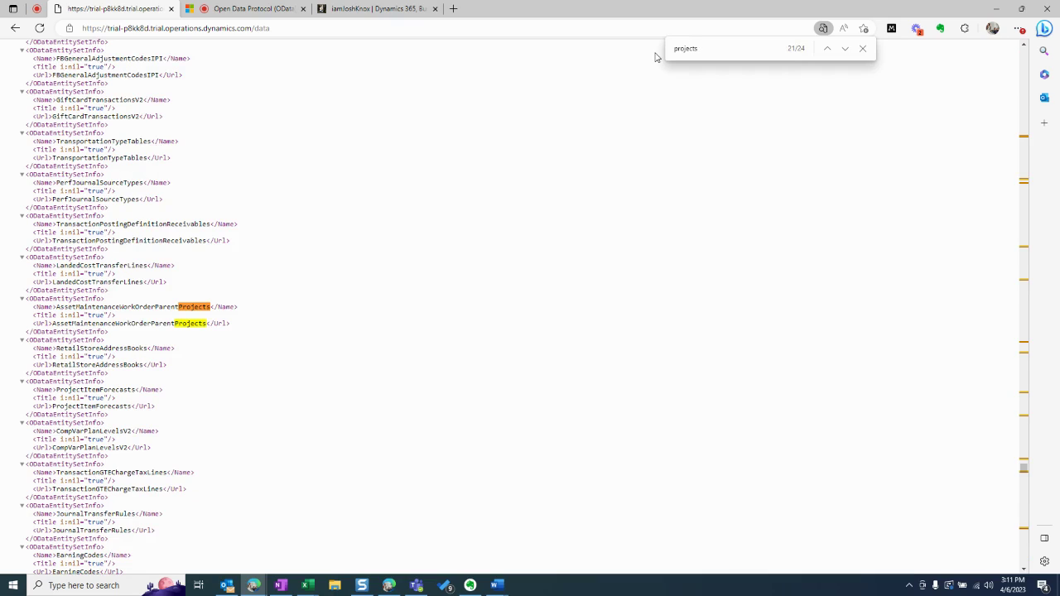
{"action": "key", "text": "Return"}
{"action": "key", "text": "Return"}
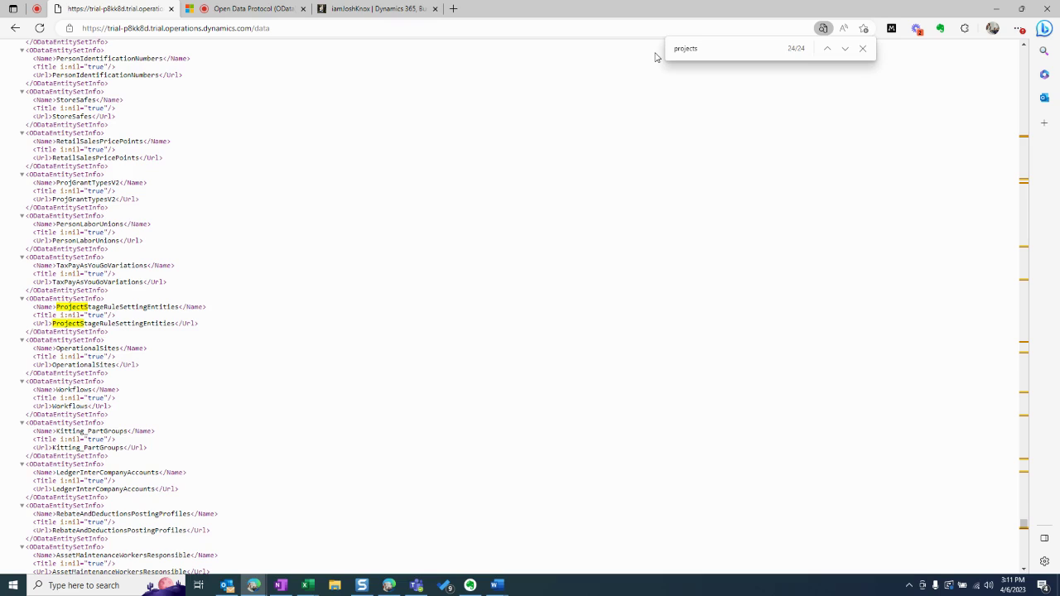
{"action": "key", "text": "Return"}
{"action": "key", "text": "Return"}
{"action": "key", "text": "Return"}
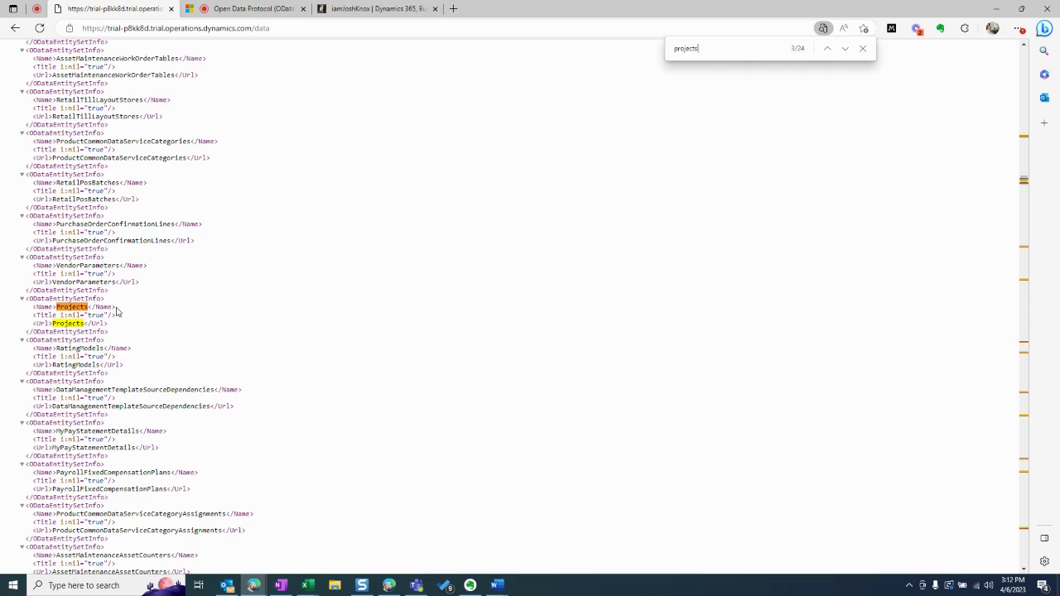
{"action": "scroll", "coordinate": [101, 150], "scroll_direction": "down", "scroll_amount": 1}
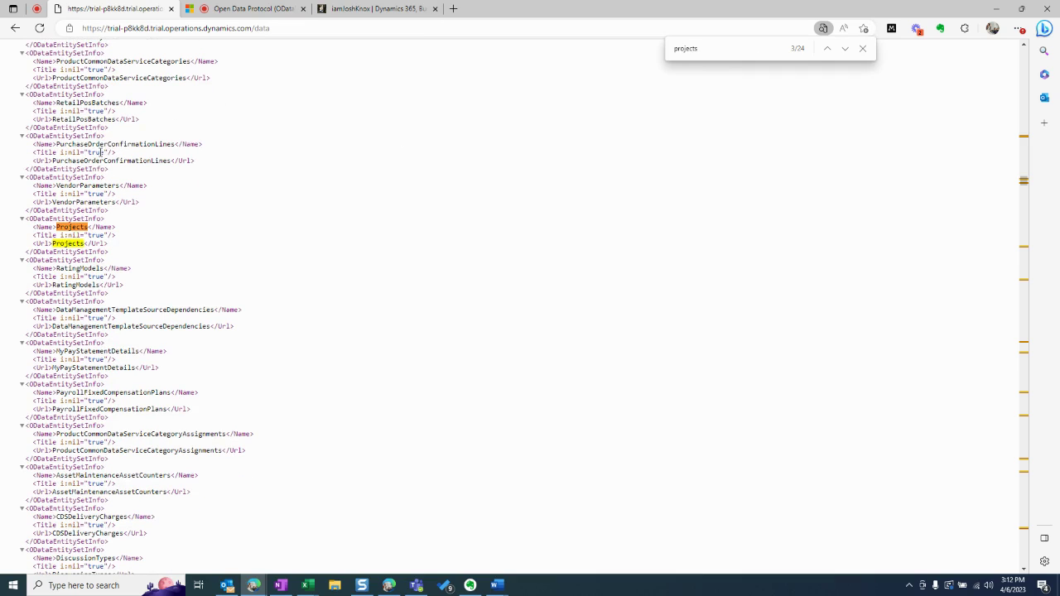
Step: Append a lowercase '/projects' entity name to the /data address and load it
{"action": "left_click", "coordinate": [300, 27]}
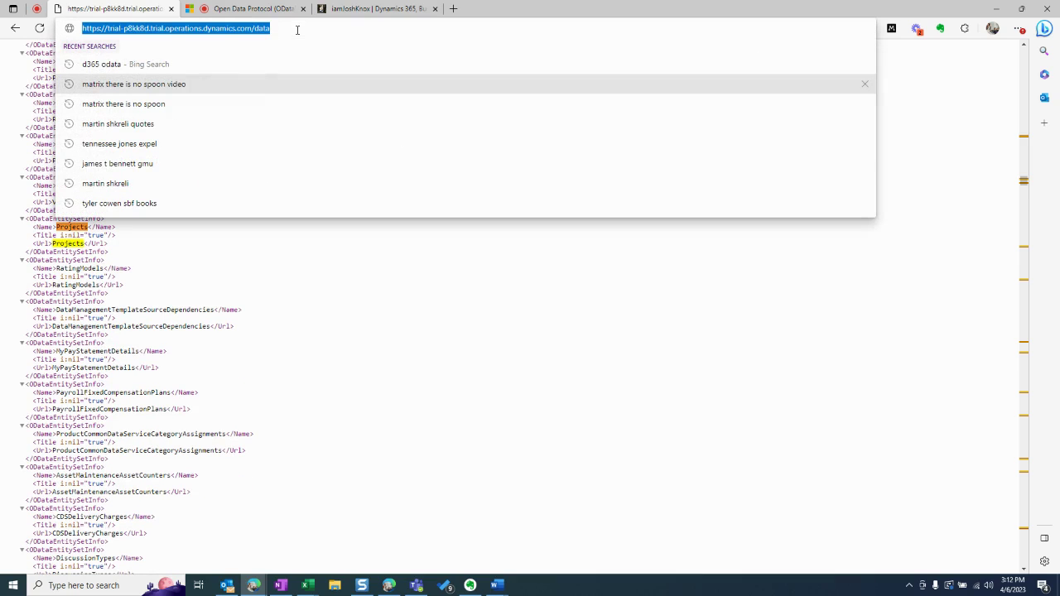
{"action": "left_click", "coordinate": [297, 29]}
{"action": "type", "text": "/"}
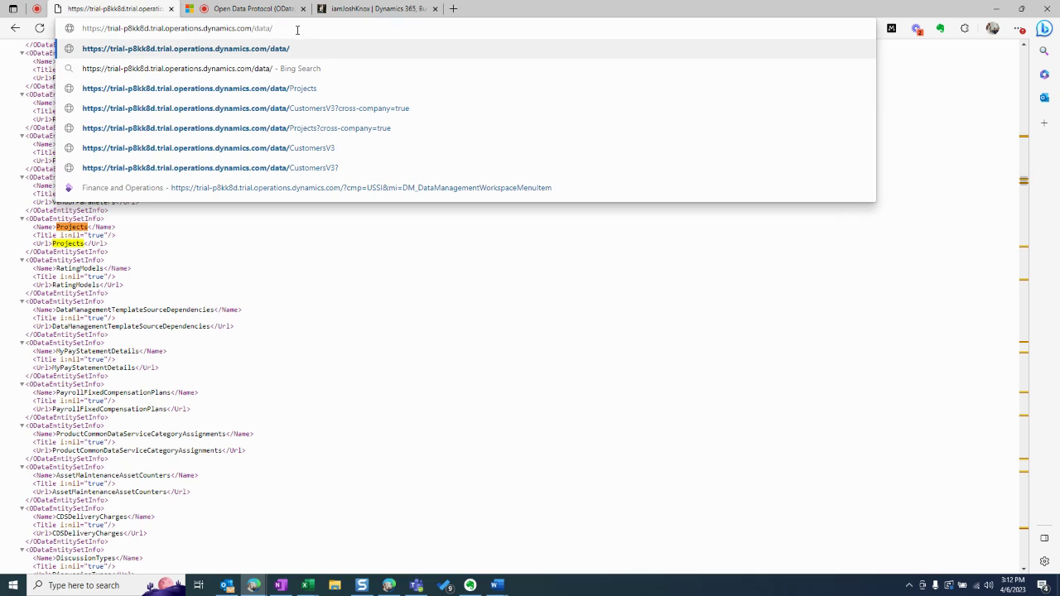
{"action": "type", "text": "Project"}
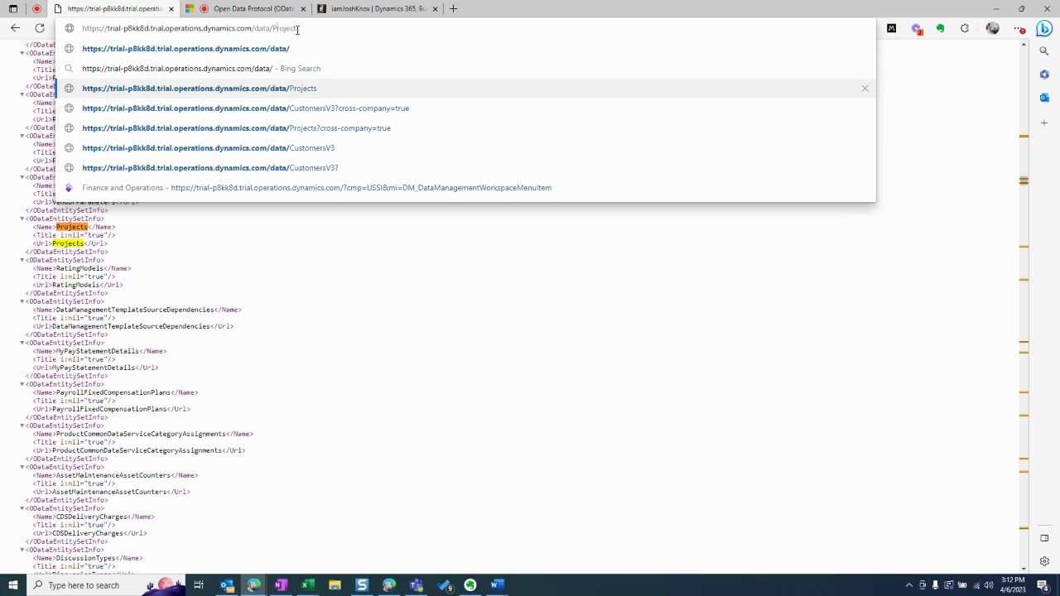
{"action": "key", "text": "Delete"}
{"action": "type", "text": "projects"}
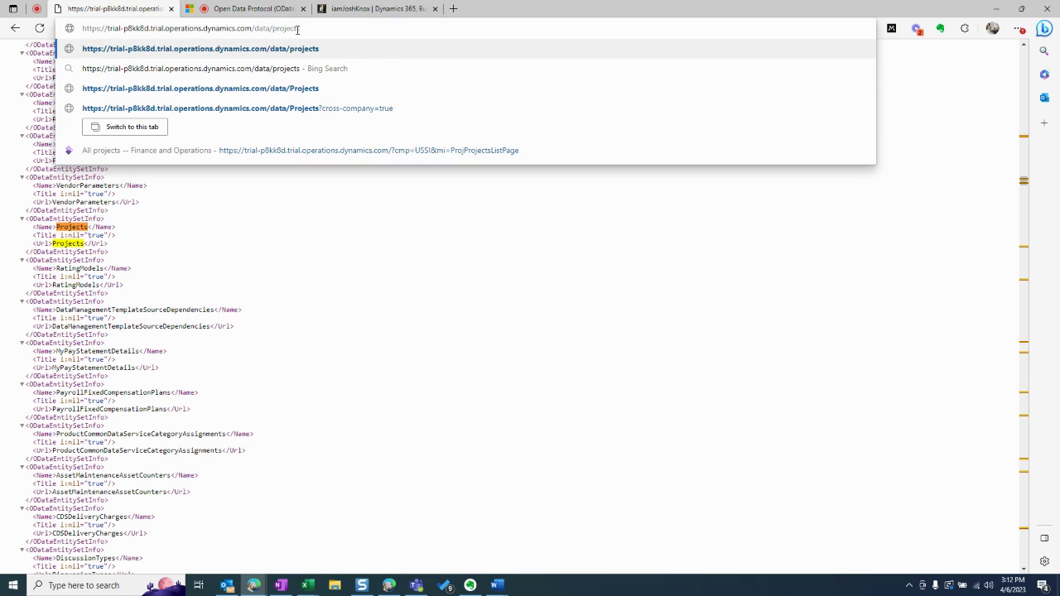
{"action": "key", "text": "Return"}
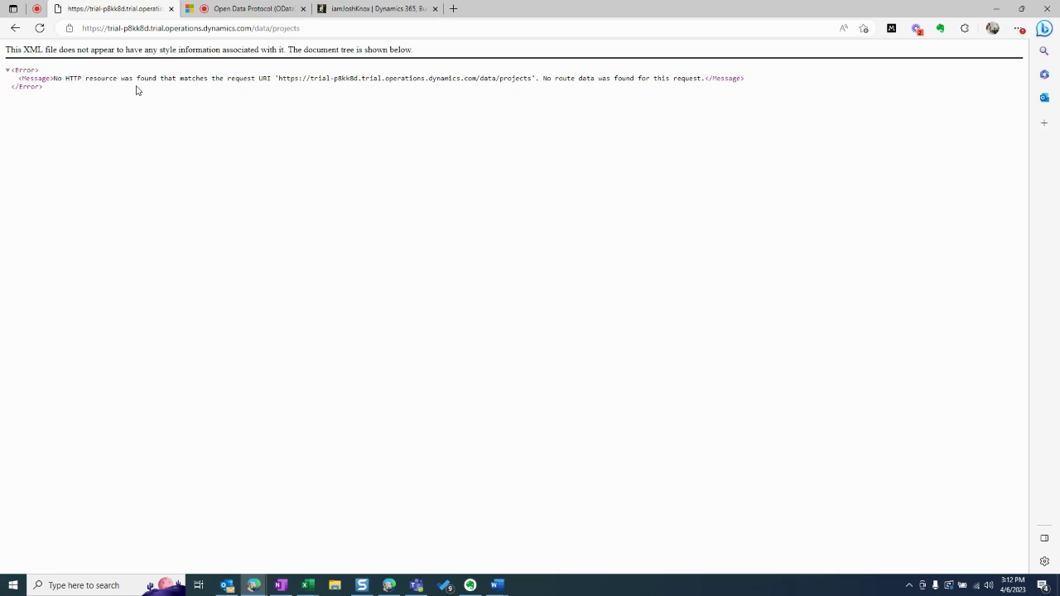
Step: Correct the address to /data/Projects, which returns an empty value list
{"action": "left_click", "coordinate": [271, 29]}
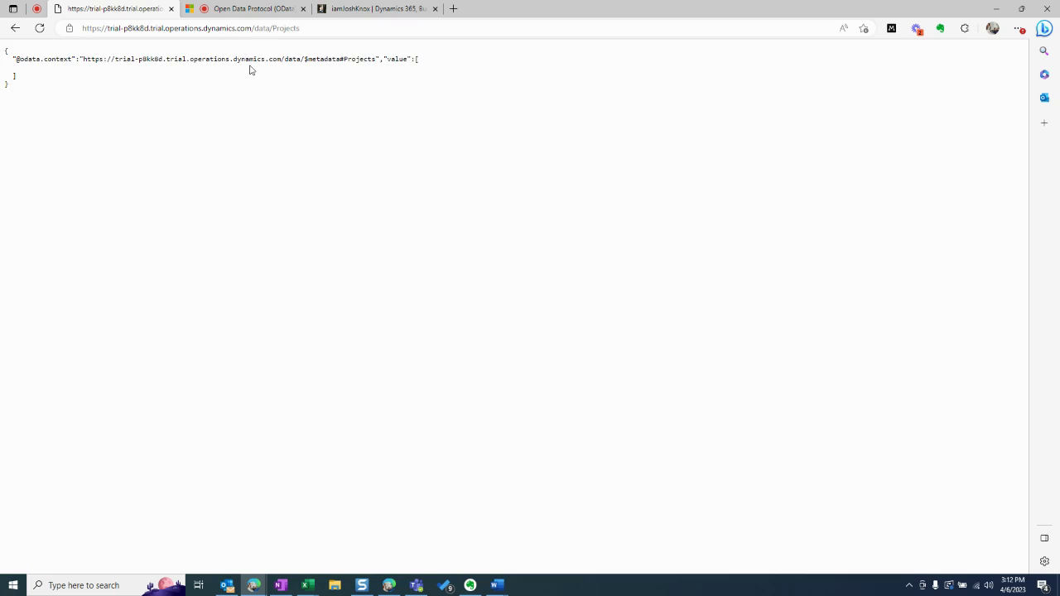
{"action": "left_click", "coordinate": [306, 29]}
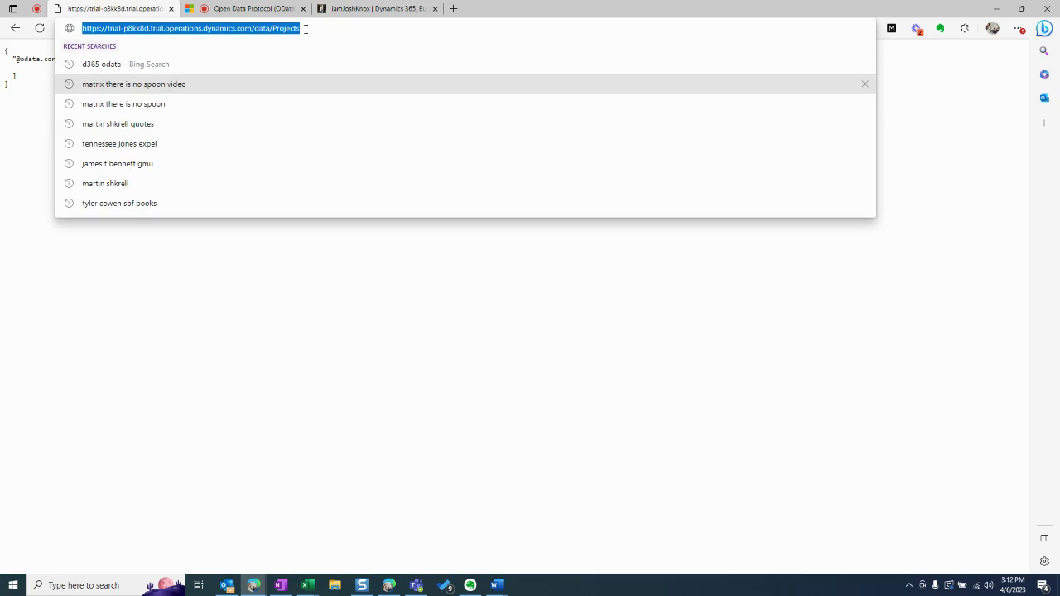
{"action": "left_click", "coordinate": [216, 247]}
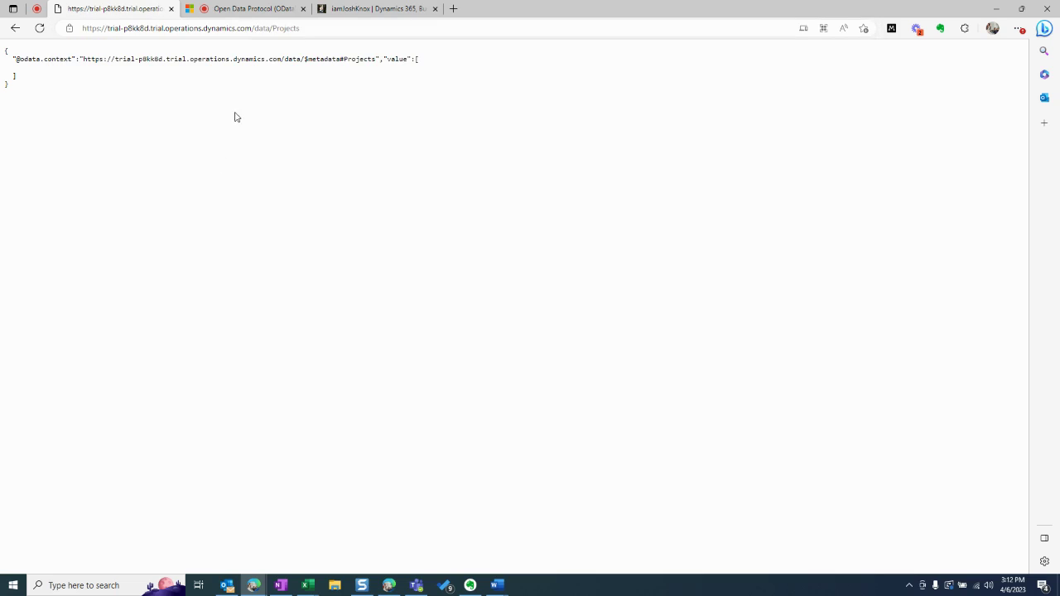
{"action": "left_click", "coordinate": [304, 28]}
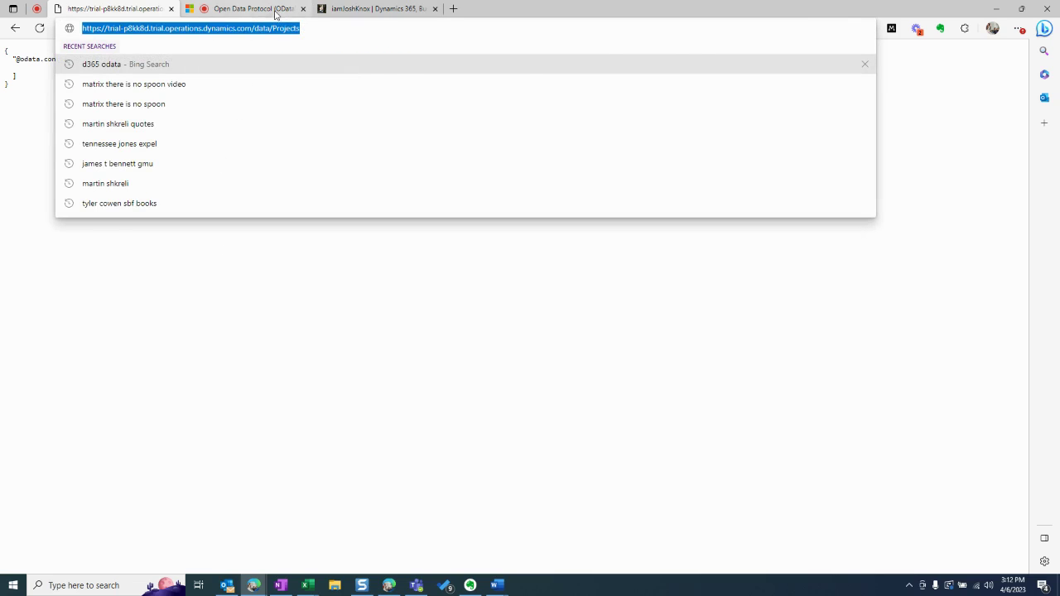
Step: Search the OData article for 'cross' to reach the Cross-company behavior section
{"action": "left_click", "coordinate": [279, 9]}
{"action": "key", "text": "ctrl+f"}
{"action": "type", "text": "cross"}
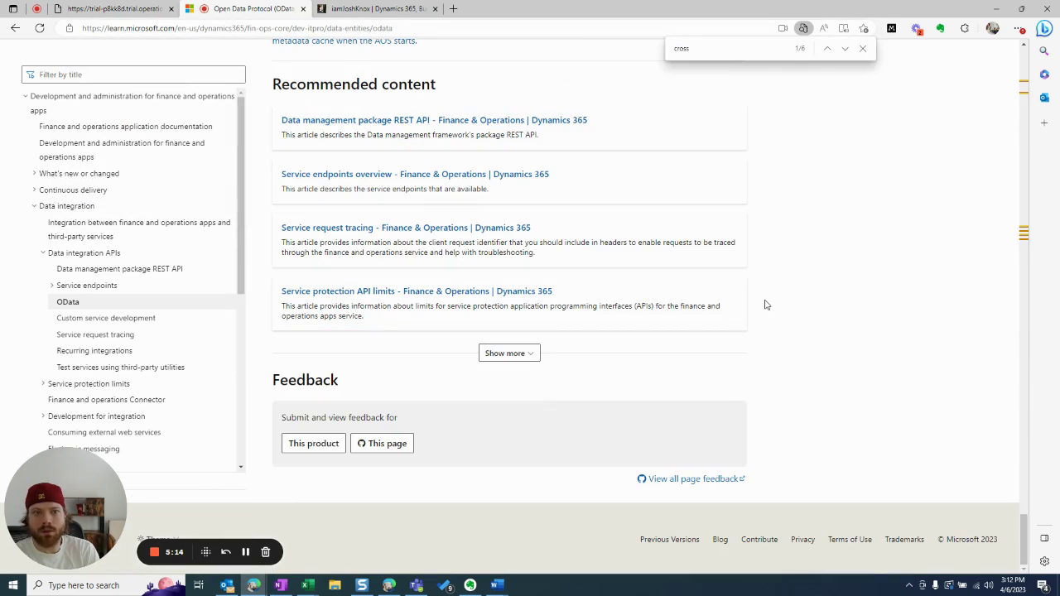
{"action": "key", "text": "Return"}
{"action": "key", "text": "Return"}
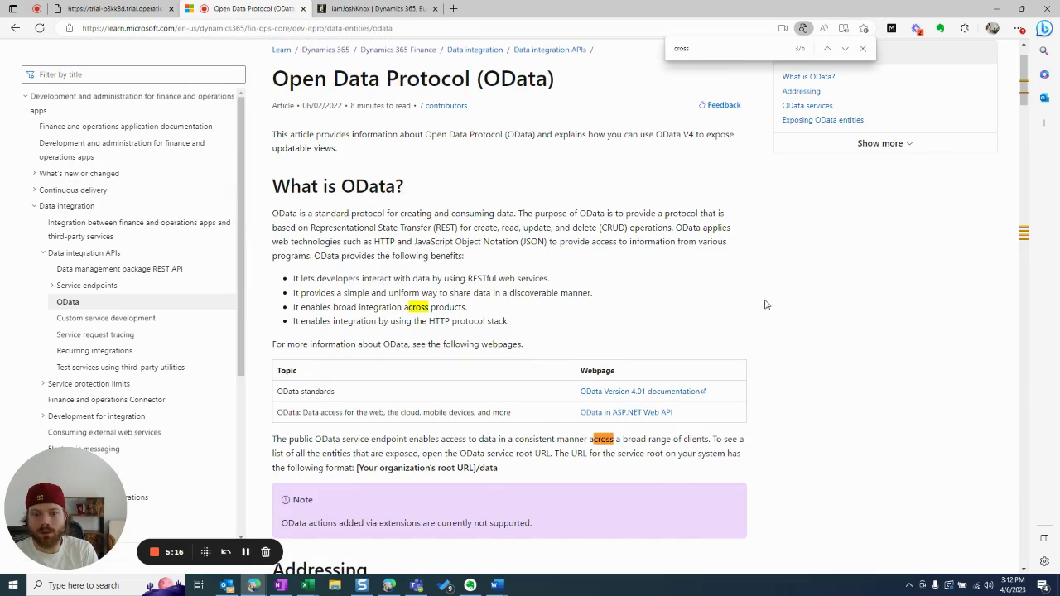
{"action": "key", "text": "Return"}
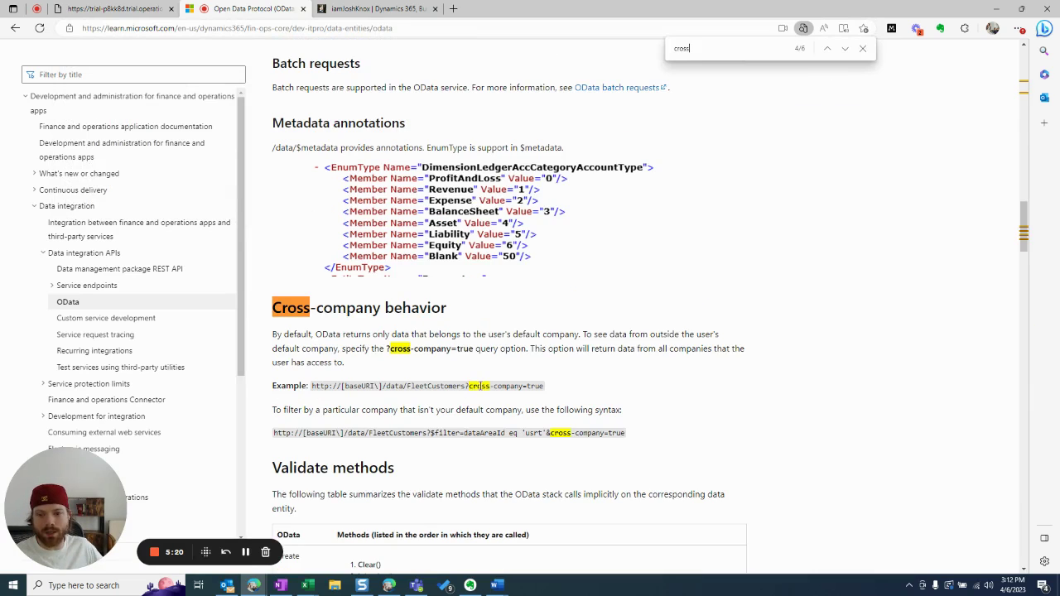
Step: Copy '?cross-company=true' from the example URL and return to the Projects feed tab
{"action": "left_click_drag", "start_coordinate": [544, 386], "coordinate": [465, 387]}
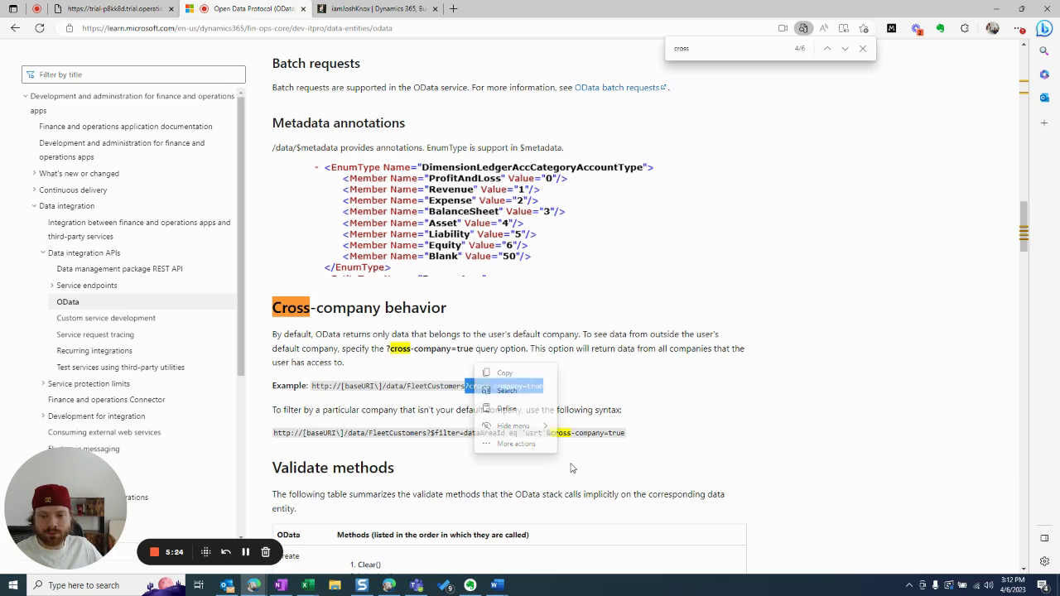
{"action": "left_click", "coordinate": [497, 480]}
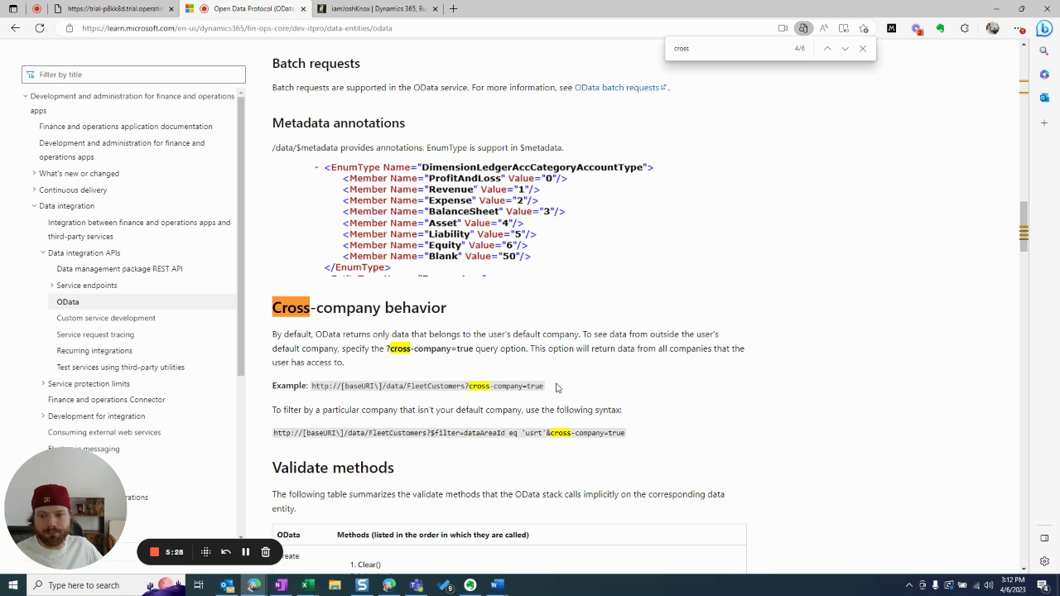
{"action": "left_click_drag", "start_coordinate": [557, 388], "coordinate": [466, 395]}
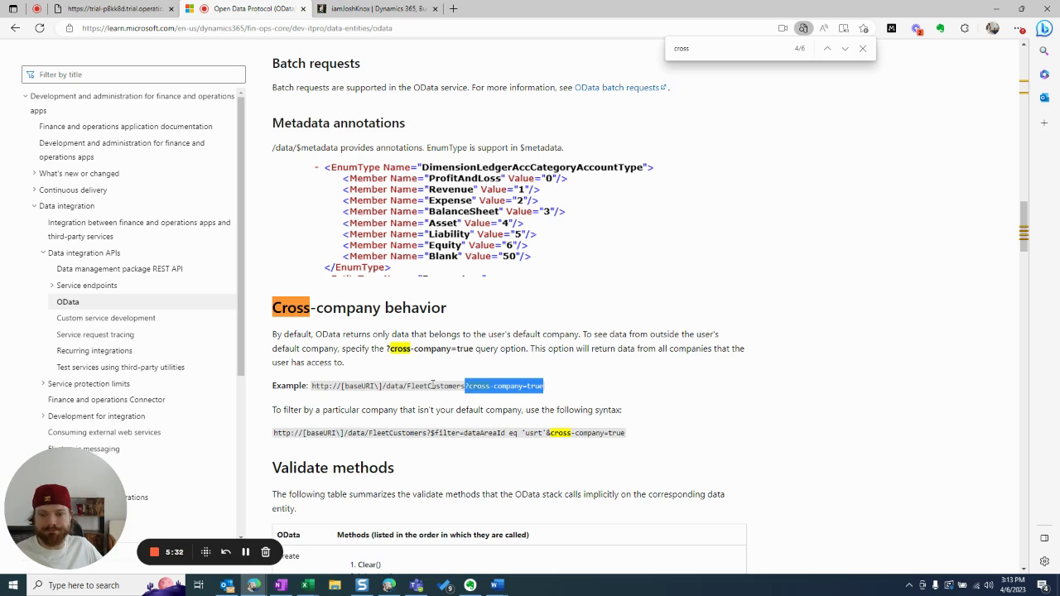
{"action": "left_click", "coordinate": [91, 10]}
Step: Append '?cross-company=true' to the Projects address, reload, and check project IDs 00000003 and 00000004
{"action": "left_click", "coordinate": [301, 28]}
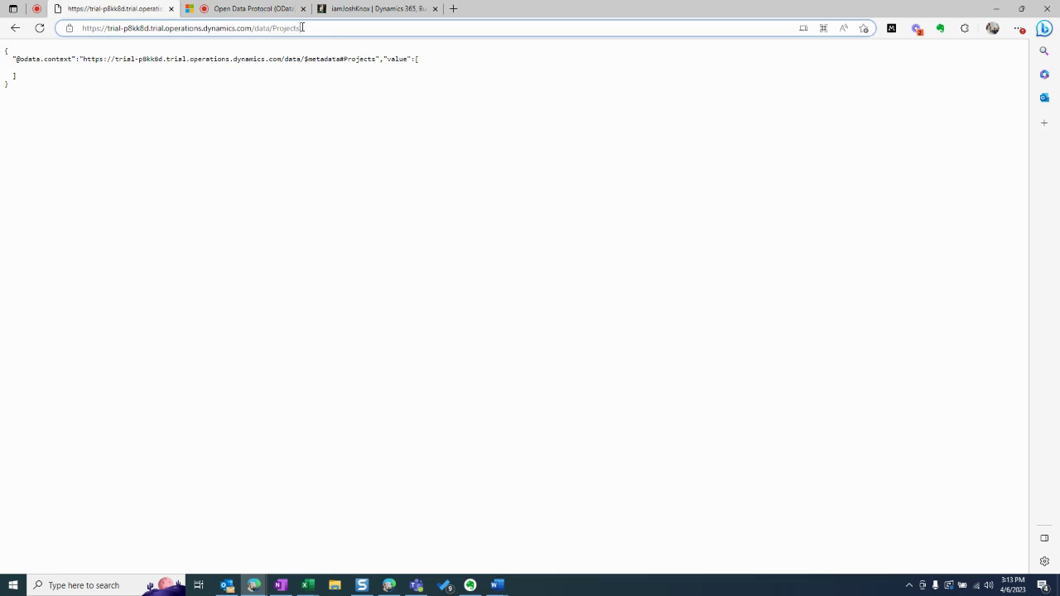
{"action": "key", "text": "ctrl+v"}
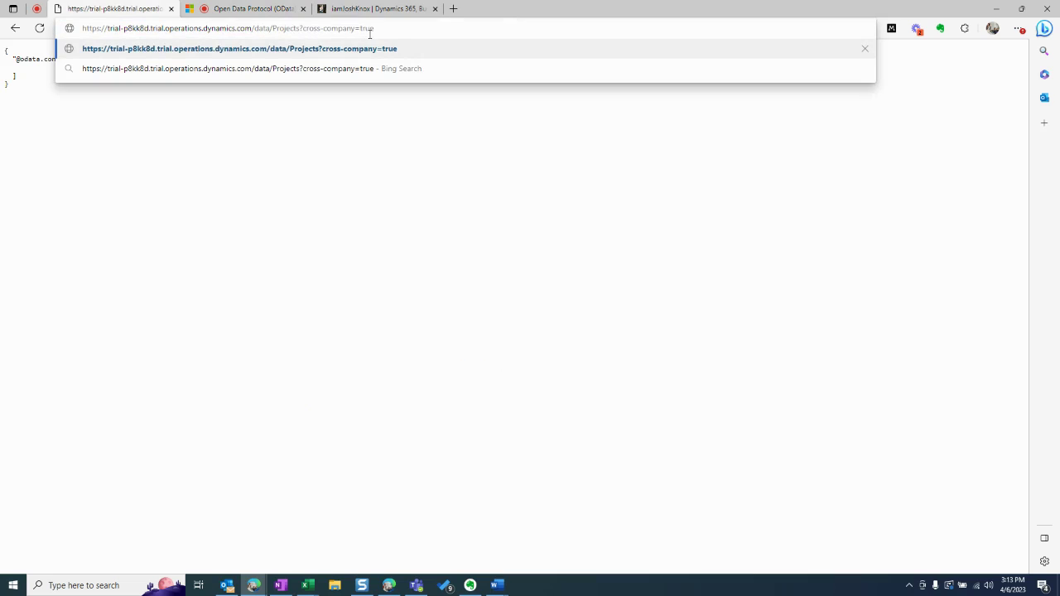
{"action": "key", "text": "Return"}
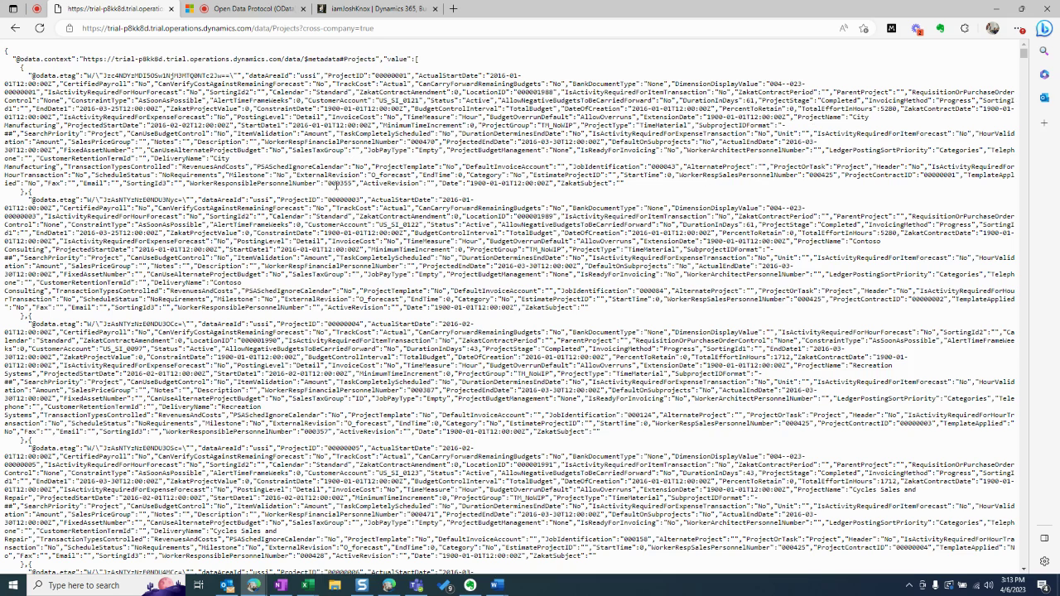
{"action": "double_click", "coordinate": [327, 199]}
{"action": "left_click", "coordinate": [330, 324]}
{"action": "double_click", "coordinate": [330, 324]}
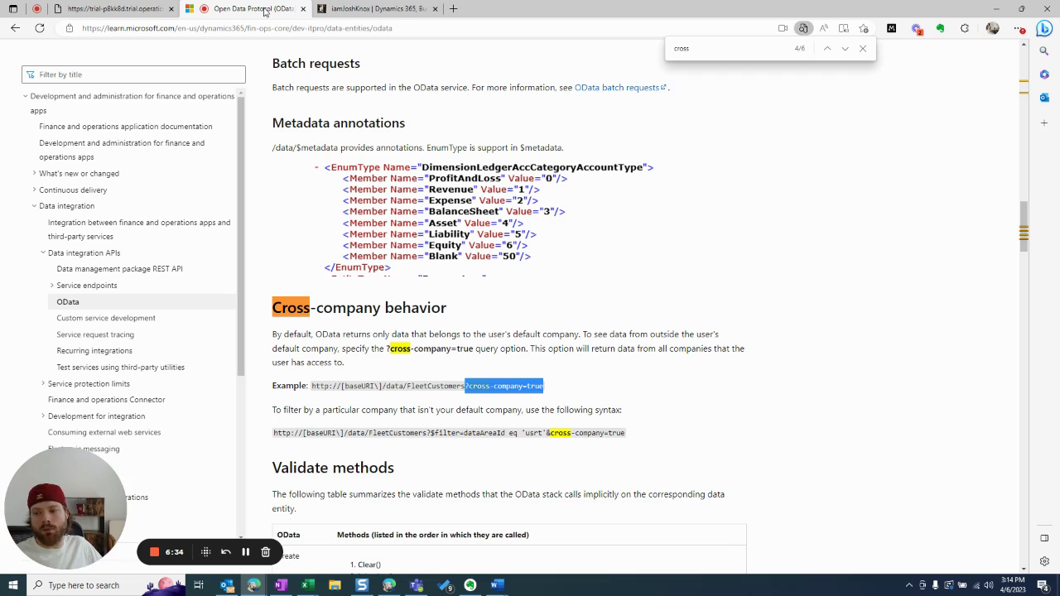
Step: Switch to Excel, maximize the blank Book3 window and show the Data tab
{"action": "key", "text": "alt+Tab"}
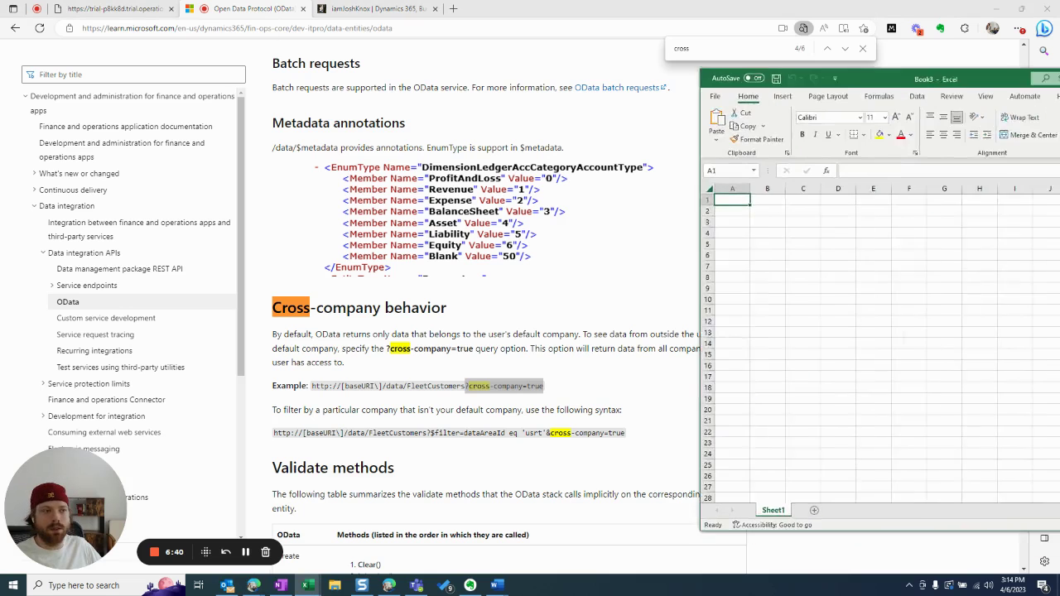
{"action": "left_click_drag", "start_coordinate": [1059, 83], "coordinate": [701, 82]}
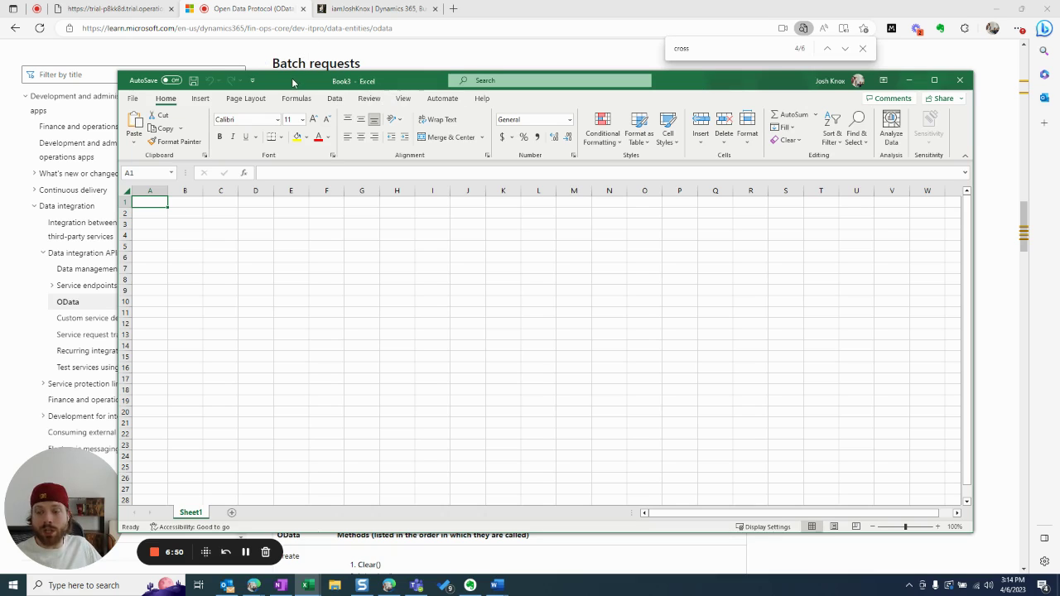
{"action": "double_click", "coordinate": [672, 82]}
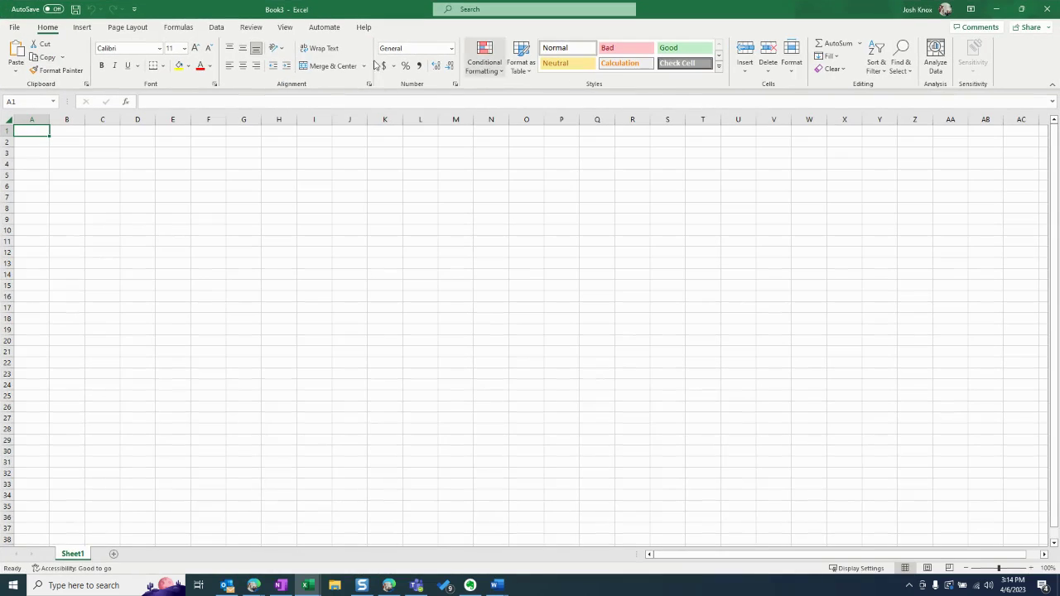
{"action": "left_click", "coordinate": [216, 29]}
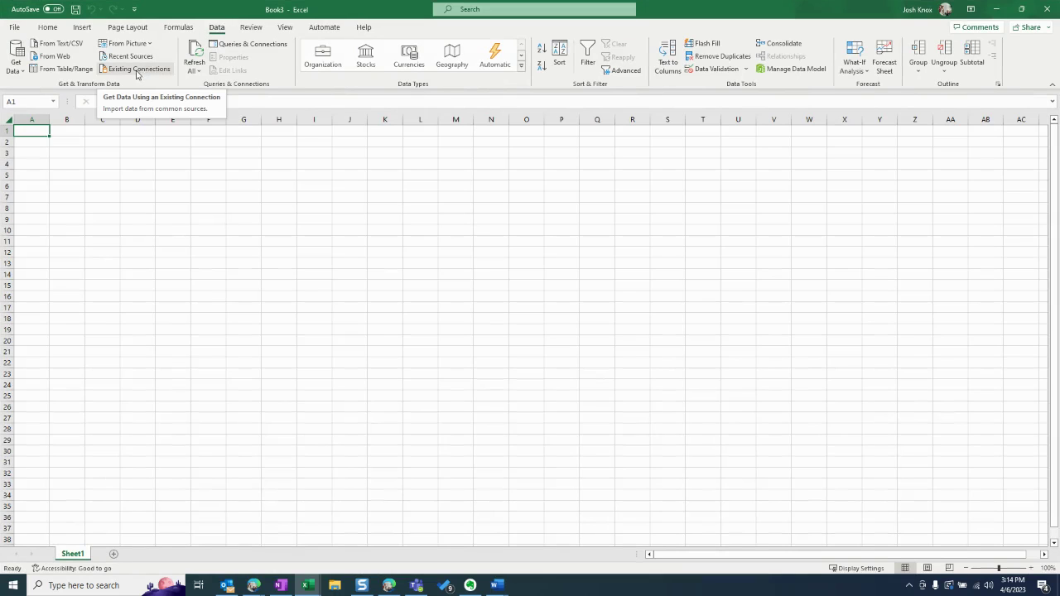
Step: Start a From OData Feed connection and paste the cross-company Projects feed address into its URL box
{"action": "left_click", "coordinate": [16, 64]}
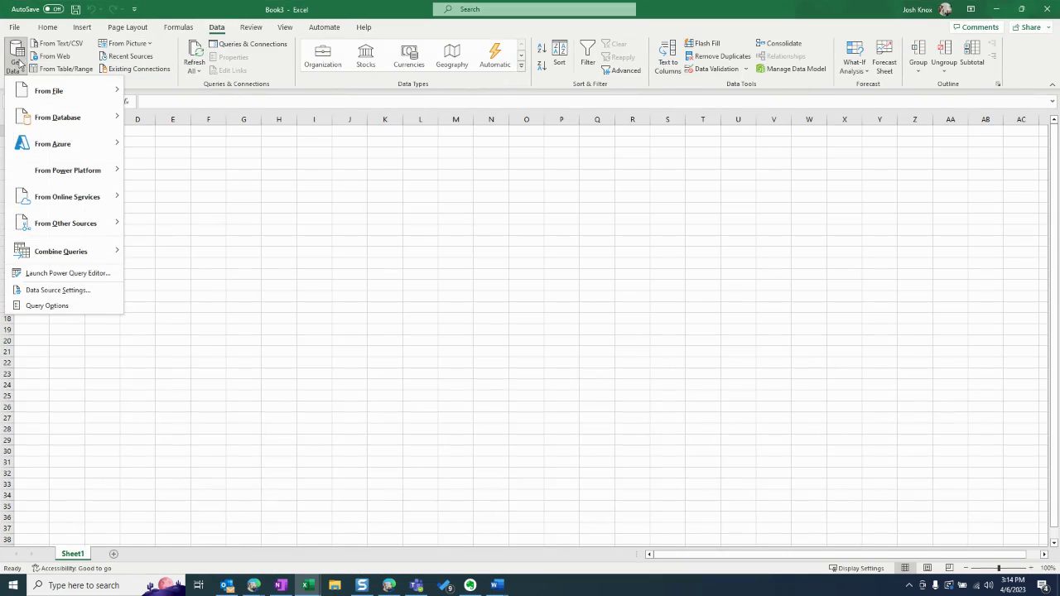
{"action": "mouse_move", "coordinate": [83, 227]}
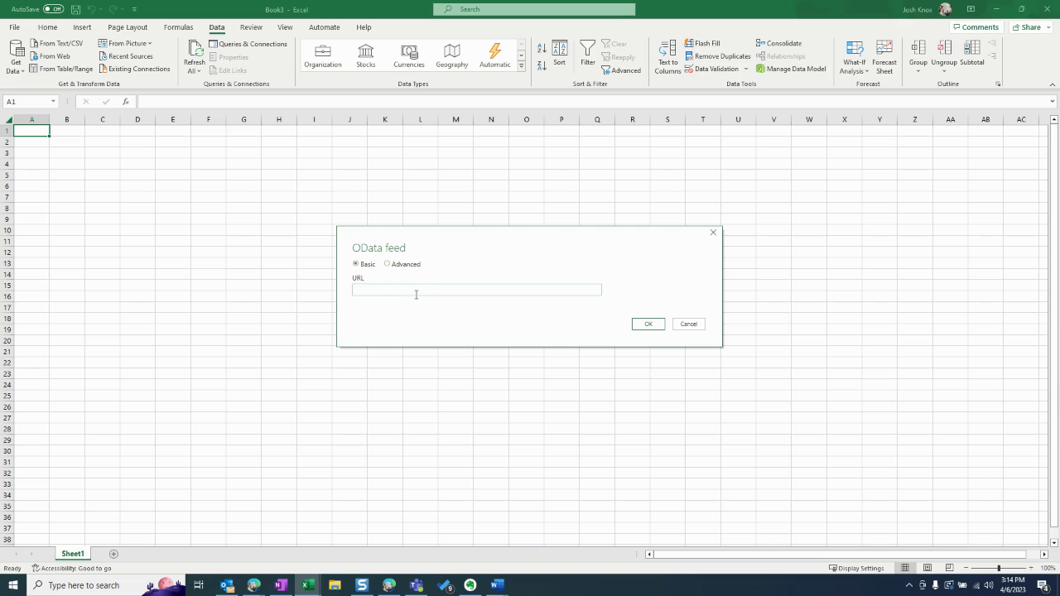
{"action": "key", "text": "alt+Tab"}
{"action": "key", "text": "alt+Tab"}
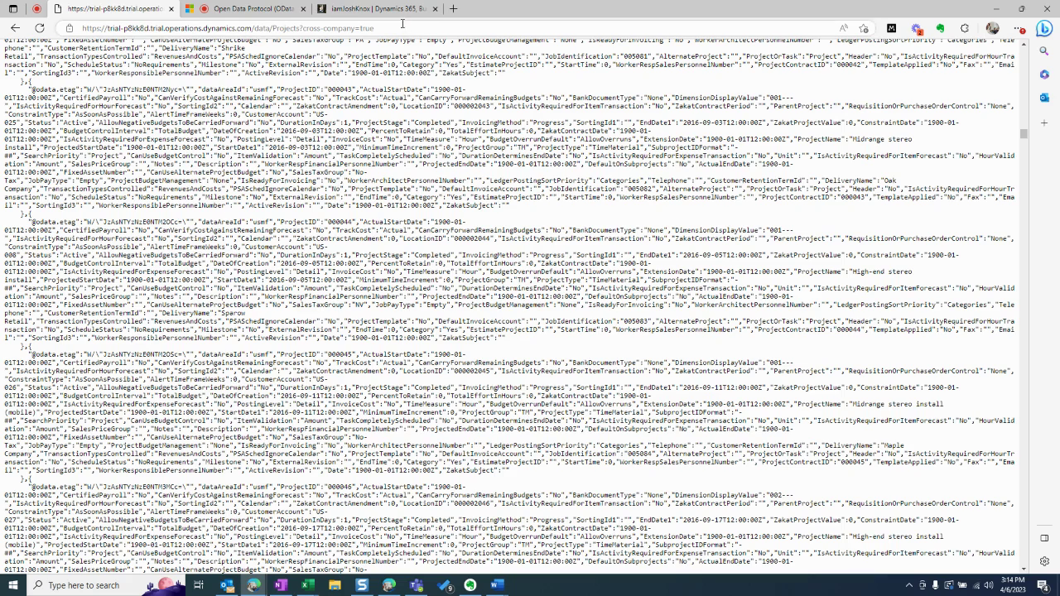
{"action": "left_click", "coordinate": [248, 28]}
{"action": "key", "text": "ctrl+c"}
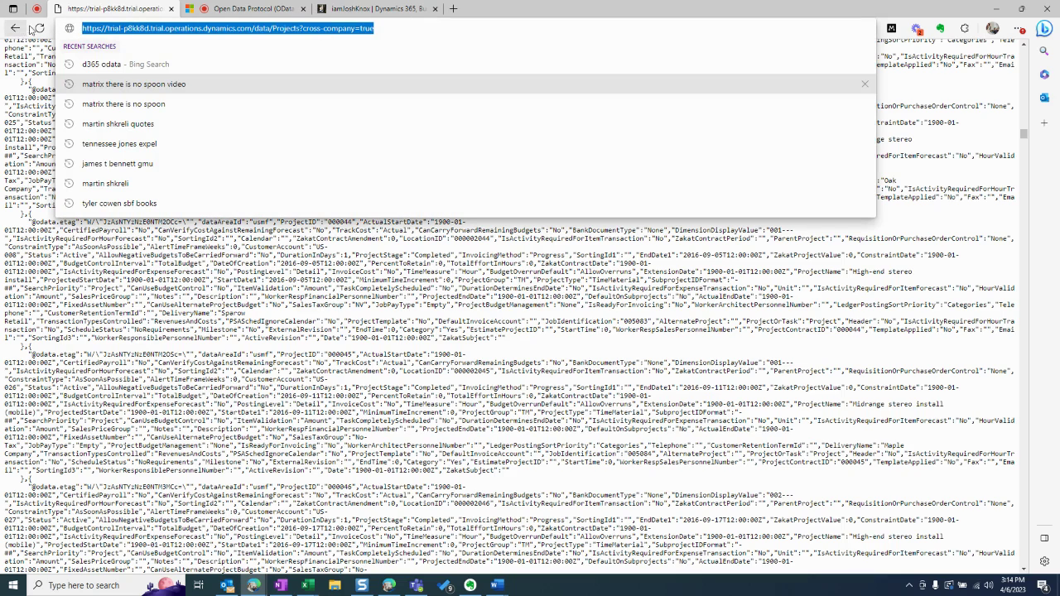
{"action": "left_click", "coordinate": [319, 30]}
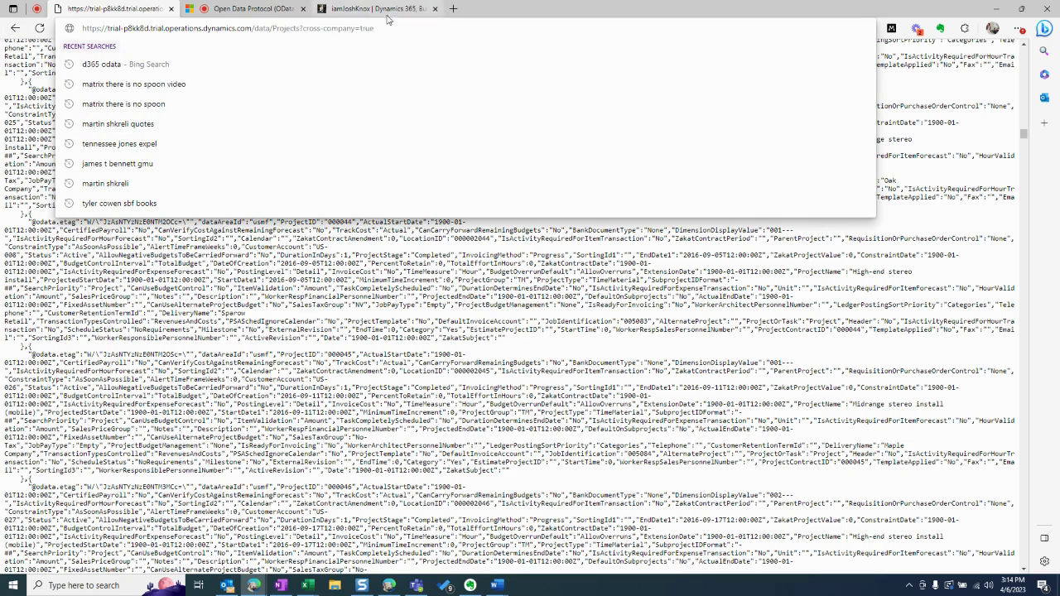
{"action": "key", "text": "alt+Tab"}
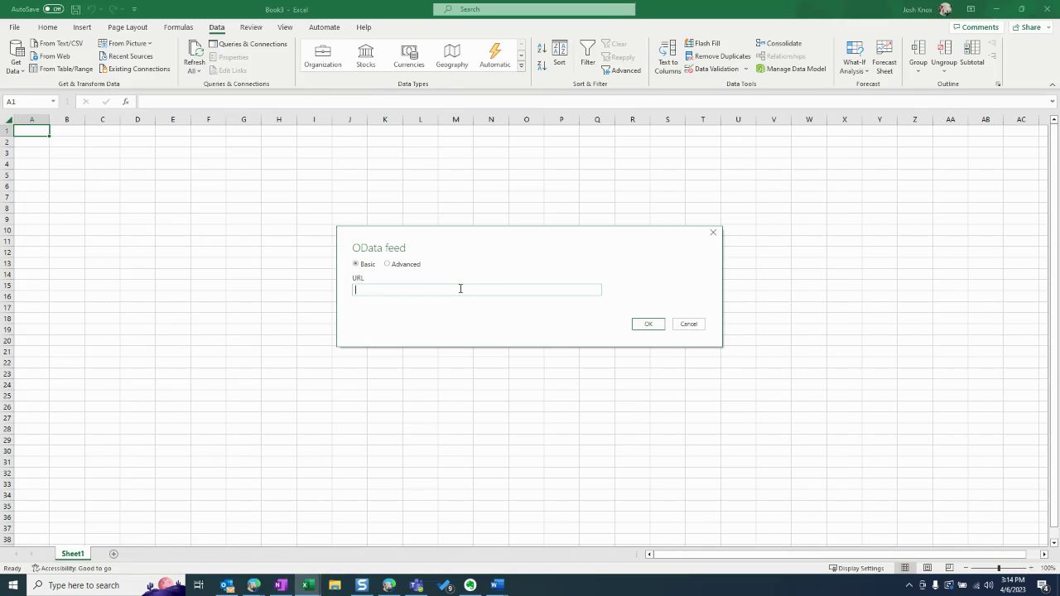
{"action": "key", "text": "ctrl+v"}
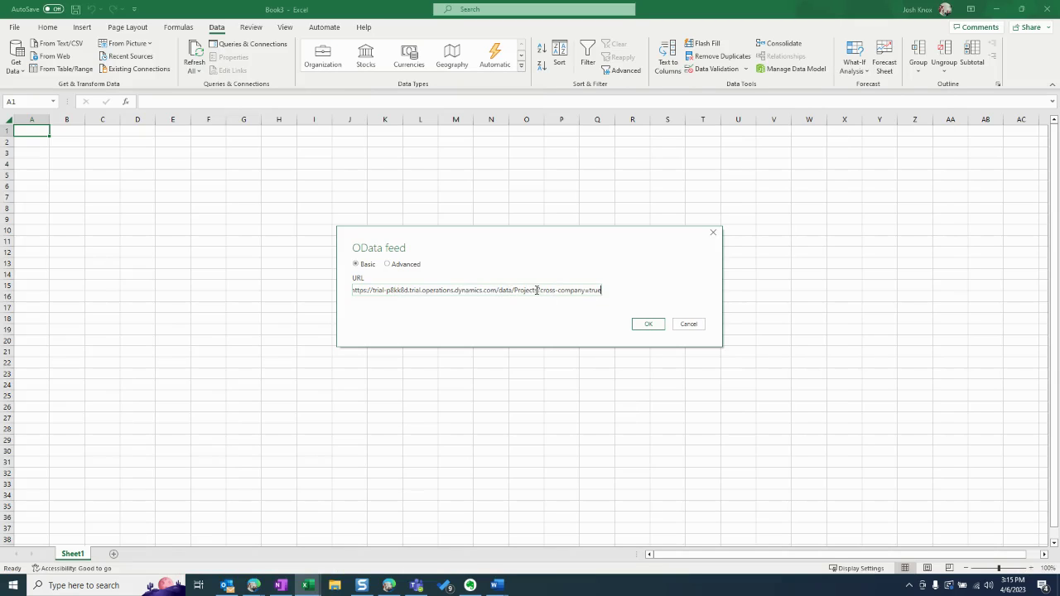
Step: Confirm the Projects feed URL, review the preview, and choose Transform Data to open Power Query
{"action": "left_click", "coordinate": [646, 325]}
{"action": "left_click_drag", "start_coordinate": [407, 250], "coordinate": [401, 211]}
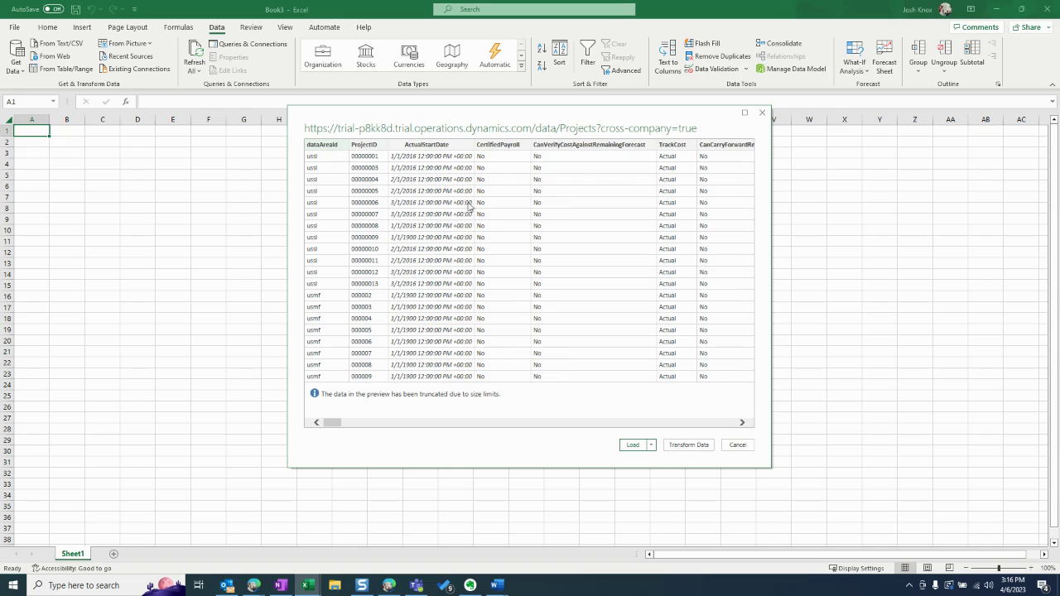
{"action": "left_click_drag", "start_coordinate": [332, 422], "coordinate": [298, 407]}
{"action": "left_click", "coordinate": [682, 445]}
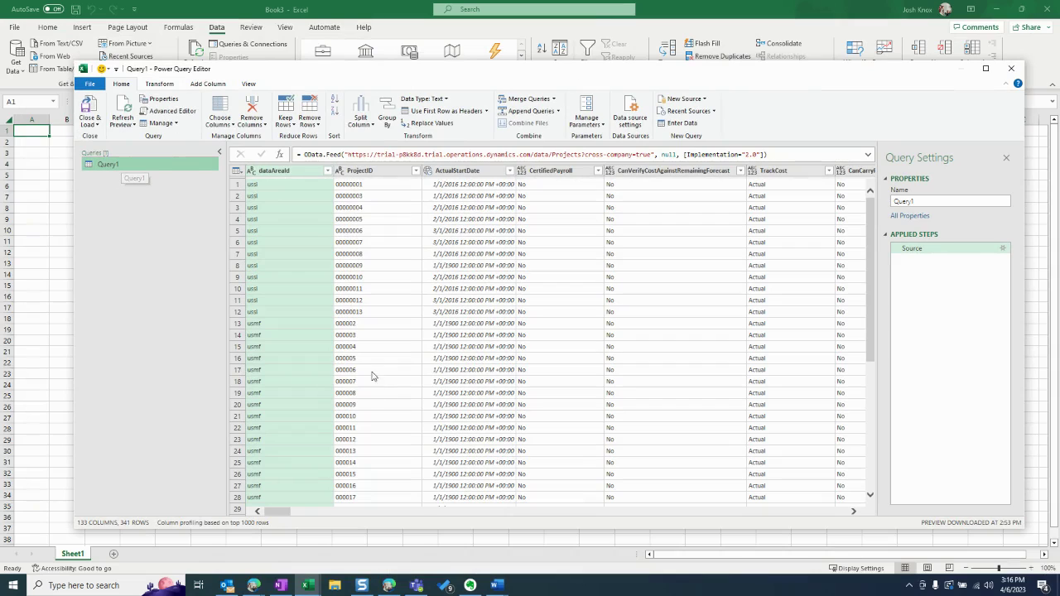
Step: Add ProjectID to the dataAreaId selection, then scroll the grid right through related-entity columns and back
{"action": "left_click", "coordinate": [364, 170], "text": "ctrl"}
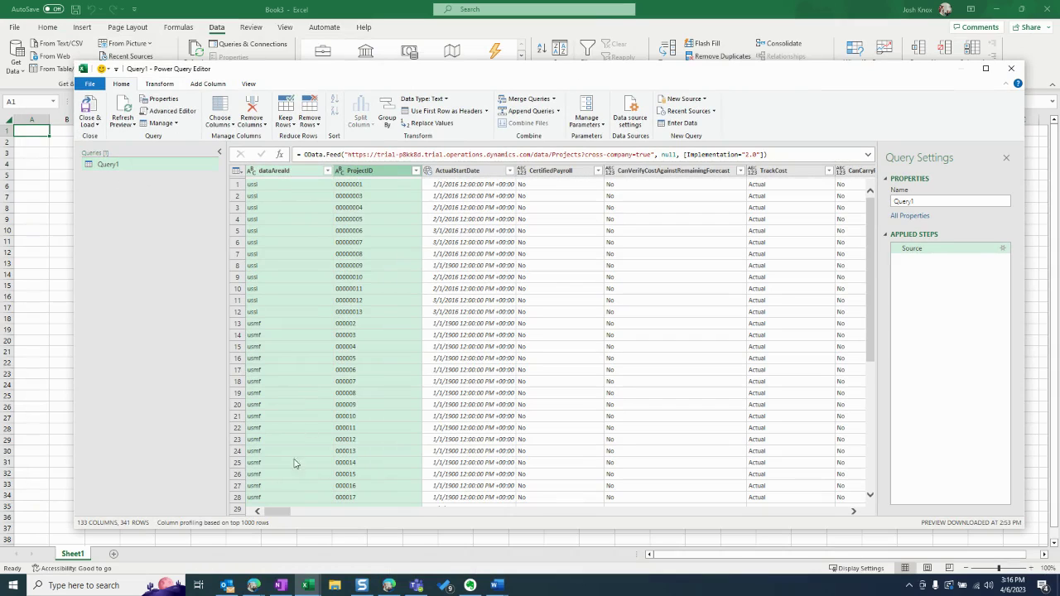
{"action": "mouse_move", "coordinate": [289, 513]}
{"action": "left_mouse_down"}
{"action": "mouse_move", "coordinate": [555, 522]}
{"action": "mouse_move", "coordinate": [285, 522]}
{"action": "left_mouse_up"}
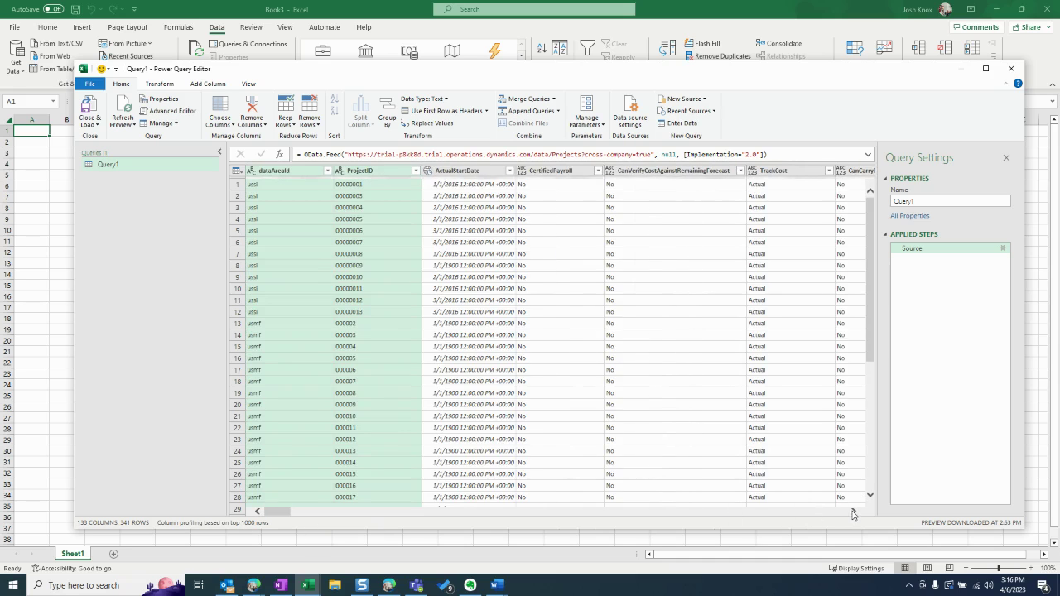
{"action": "left_click_drag", "start_coordinate": [852, 512], "coordinate": [853, 515]}
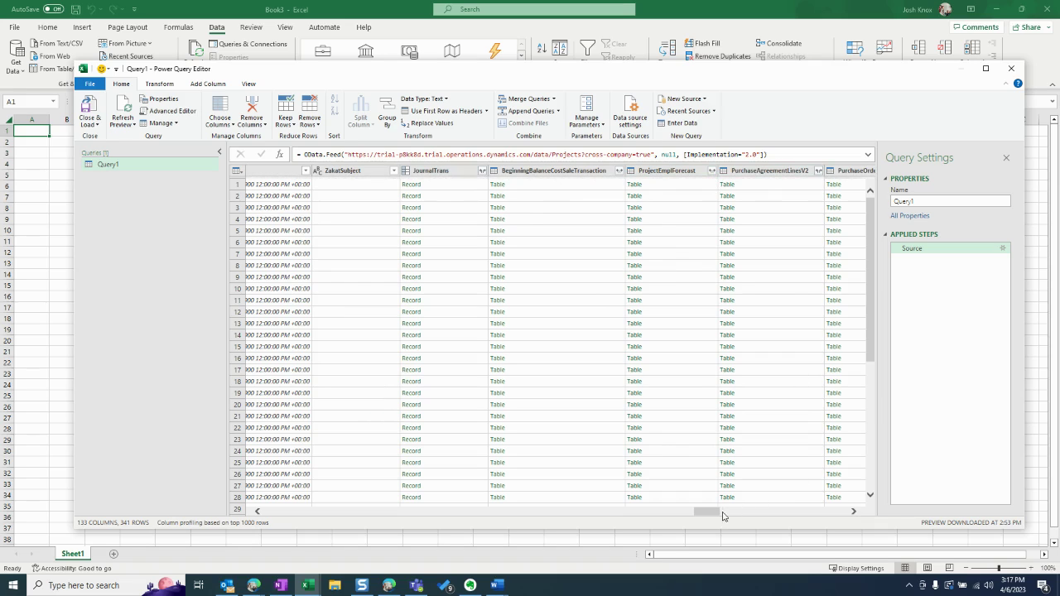
{"action": "left_click_drag", "start_coordinate": [717, 513], "coordinate": [848, 516]}
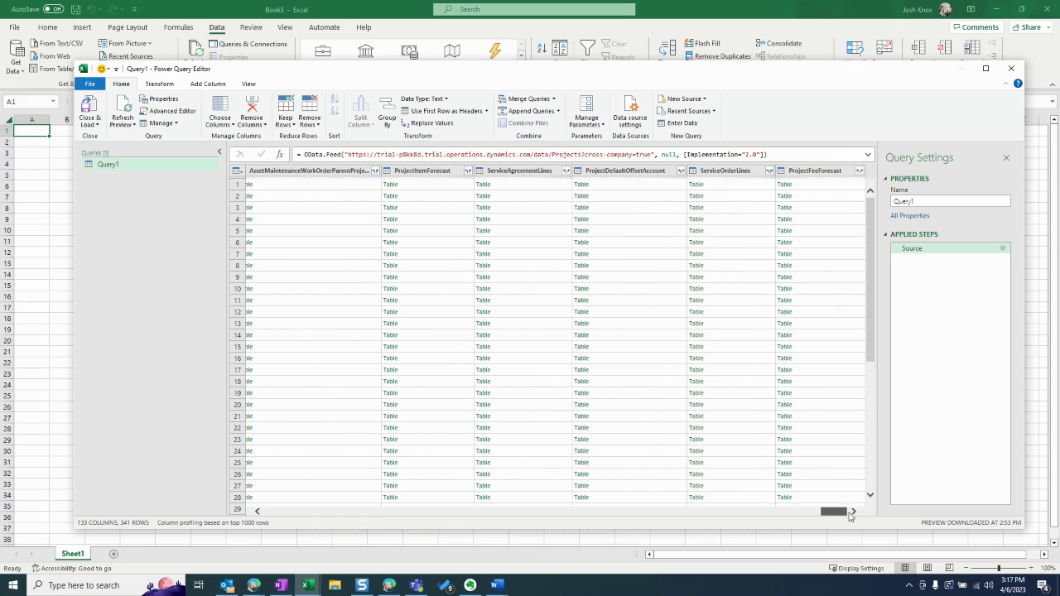
{"action": "left_click_drag", "start_coordinate": [848, 515], "coordinate": [273, 511]}
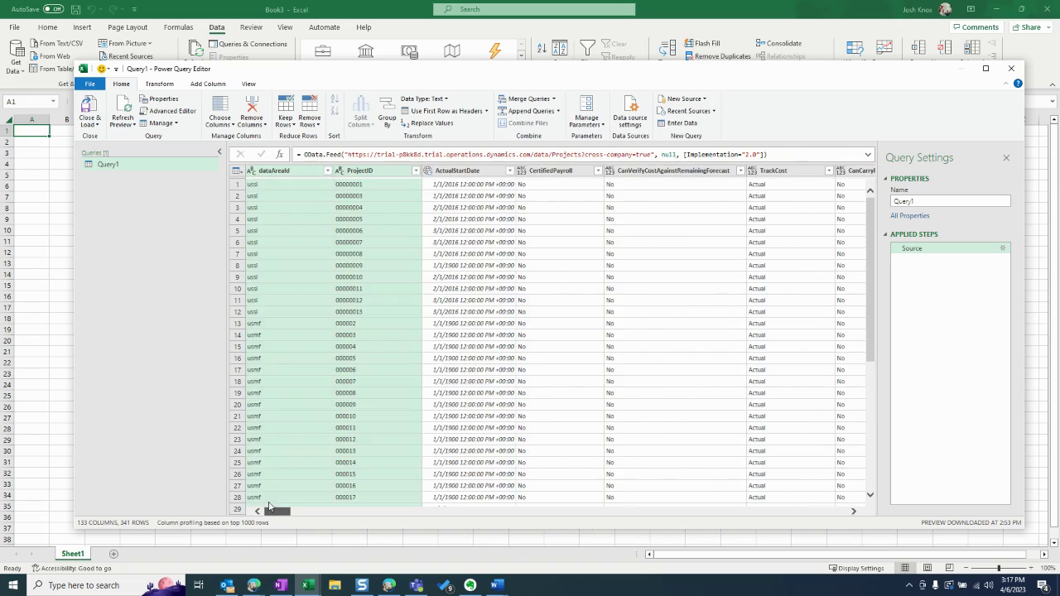
Step: Scroll right to the ProjectName column and Ctrl-add it to the selected columns
{"action": "left_click", "coordinate": [855, 512]}
{"action": "left_click", "coordinate": [854, 511]}
{"action": "left_click", "coordinate": [854, 511]}
{"action": "left_click", "coordinate": [854, 512]}
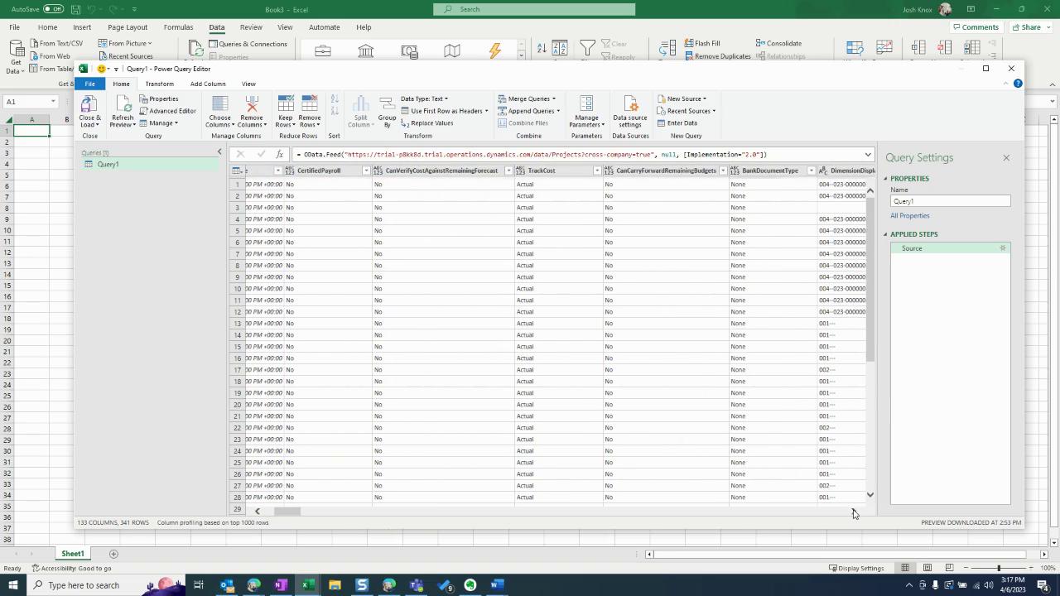
{"action": "left_click", "coordinate": [854, 512]}
{"action": "left_click", "coordinate": [854, 511]}
{"action": "left_click", "coordinate": [855, 512]}
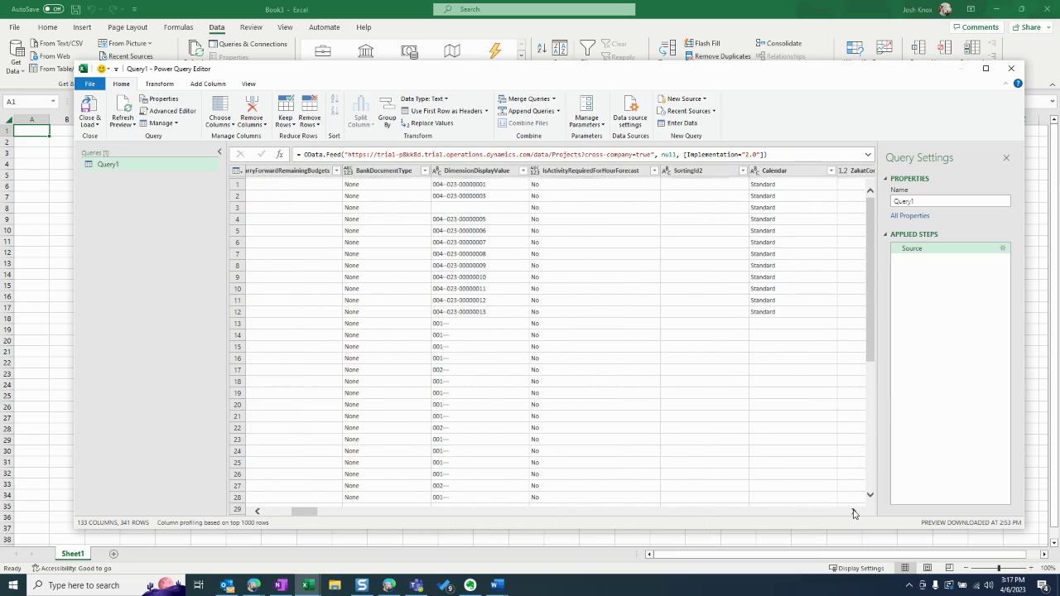
{"action": "left_click", "coordinate": [854, 512]}
{"action": "left_click", "coordinate": [854, 512]}
{"action": "left_click", "coordinate": [854, 512]}
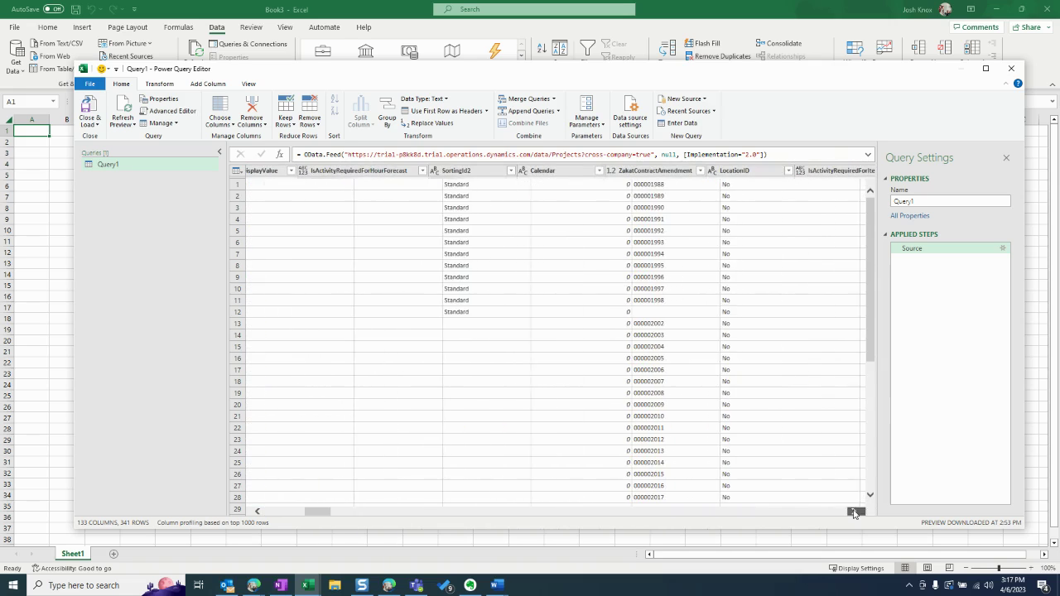
{"action": "left_click", "coordinate": [854, 511]}
{"action": "left_click", "coordinate": [854, 512]}
{"action": "left_click", "coordinate": [854, 512]}
{"action": "left_click", "coordinate": [855, 511]}
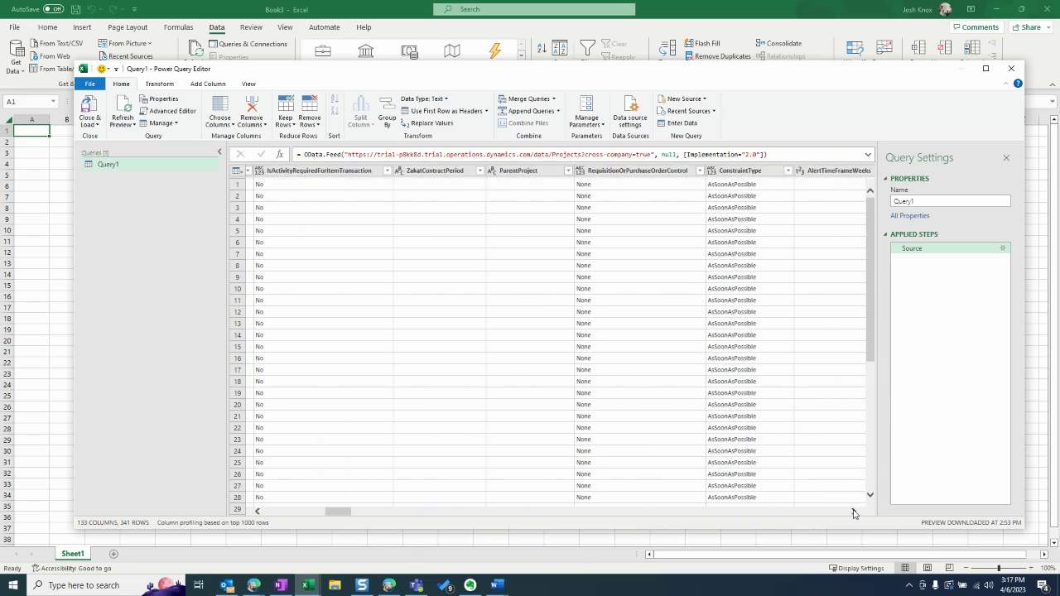
{"action": "left_click", "coordinate": [854, 512]}
{"action": "left_click", "coordinate": [854, 512]}
{"action": "left_click", "coordinate": [855, 512]}
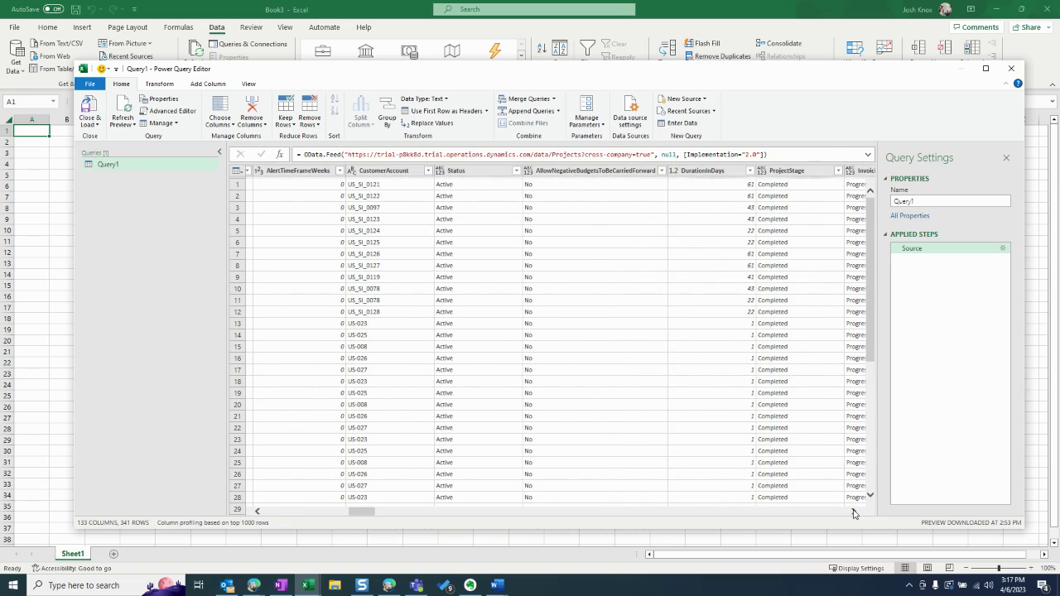
{"action": "left_click", "coordinate": [854, 512]}
{"action": "left_click", "coordinate": [855, 512]}
{"action": "left_click", "coordinate": [855, 511]}
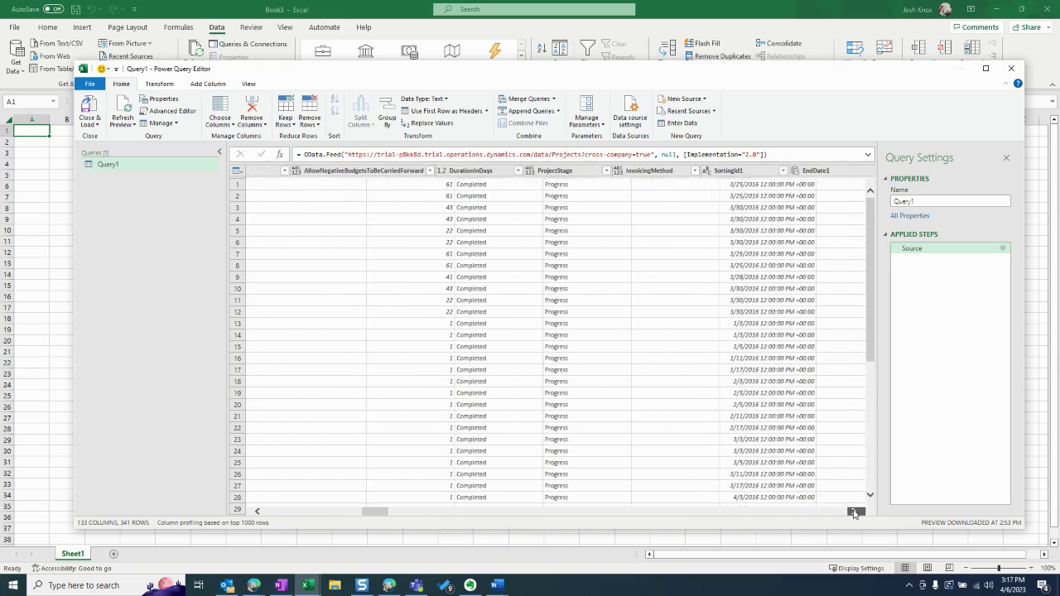
{"action": "left_click", "coordinate": [855, 512]}
{"action": "left_click", "coordinate": [854, 511]}
{"action": "left_click", "coordinate": [855, 511]}
{"action": "left_click", "coordinate": [854, 512]}
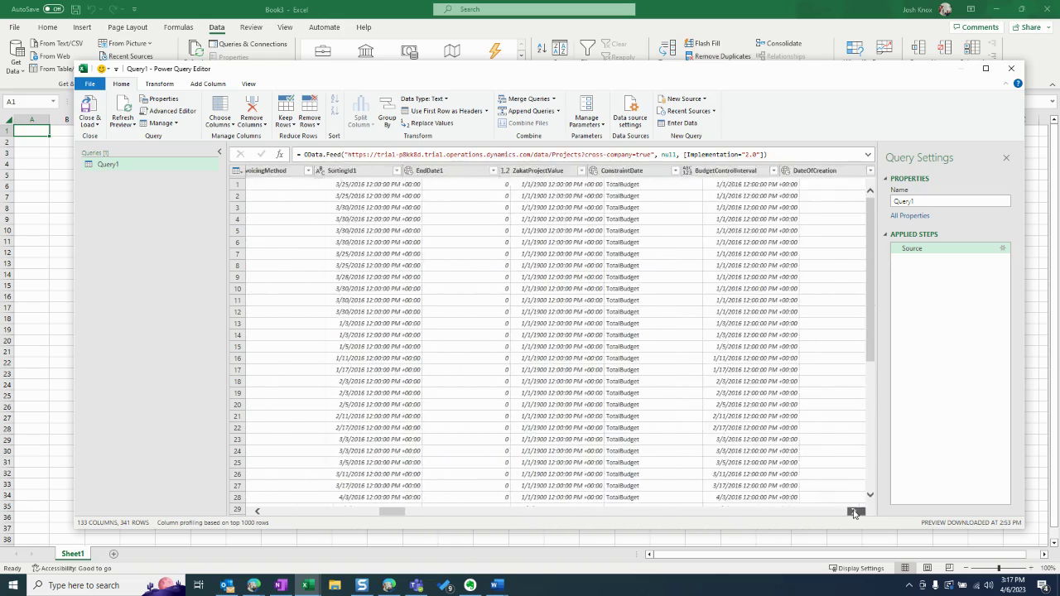
{"action": "left_click", "coordinate": [854, 512]}
{"action": "left_click", "coordinate": [854, 512]}
{"action": "left_click", "coordinate": [855, 511]}
{"action": "left_click", "coordinate": [854, 511]}
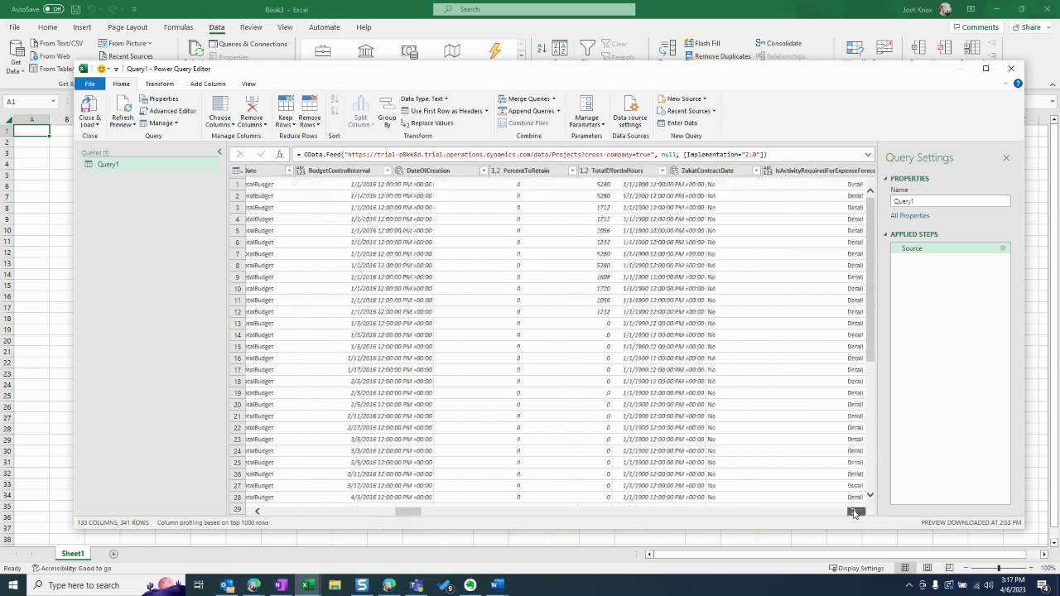
{"action": "left_click", "coordinate": [854, 512]}
{"action": "left_click", "coordinate": [854, 511]}
{"action": "left_click", "coordinate": [854, 512]}
{"action": "left_click", "coordinate": [854, 512]}
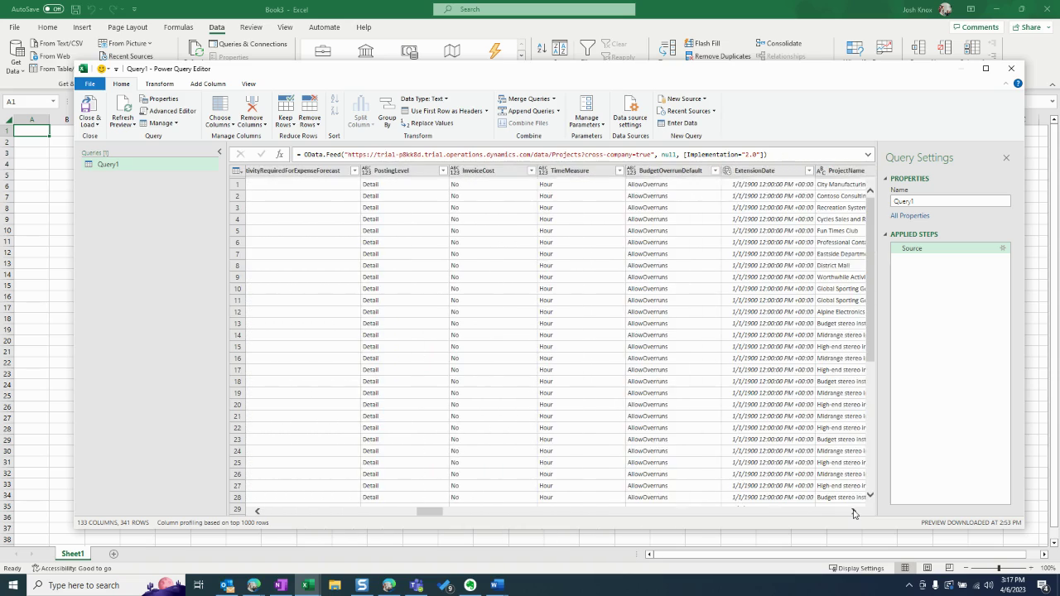
{"action": "left_click", "coordinate": [855, 512]}
{"action": "left_click", "coordinate": [854, 511]}
{"action": "left_click", "coordinate": [855, 511]}
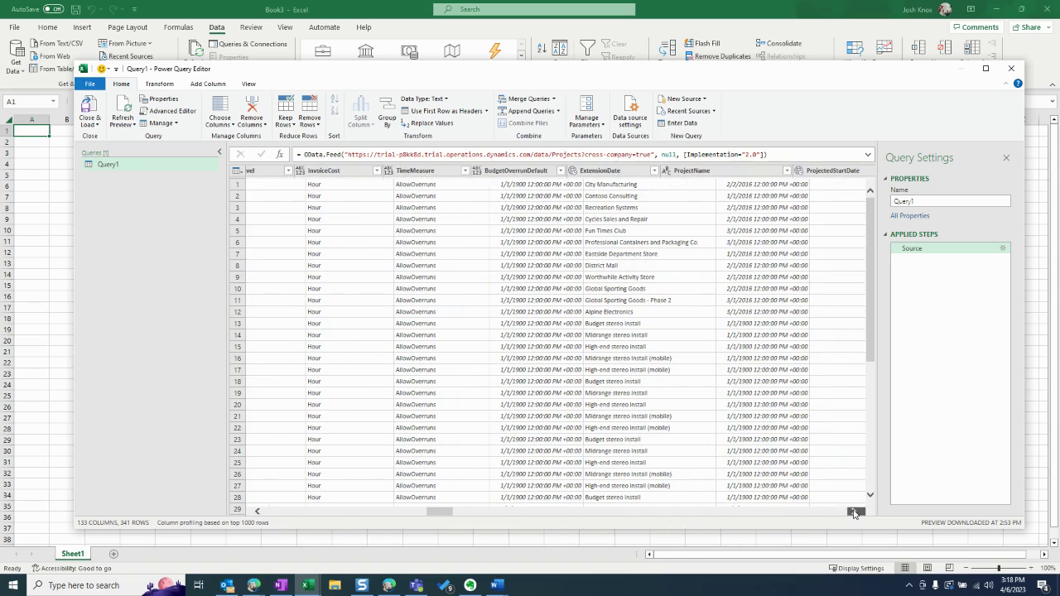
{"action": "left_click", "coordinate": [854, 513]}
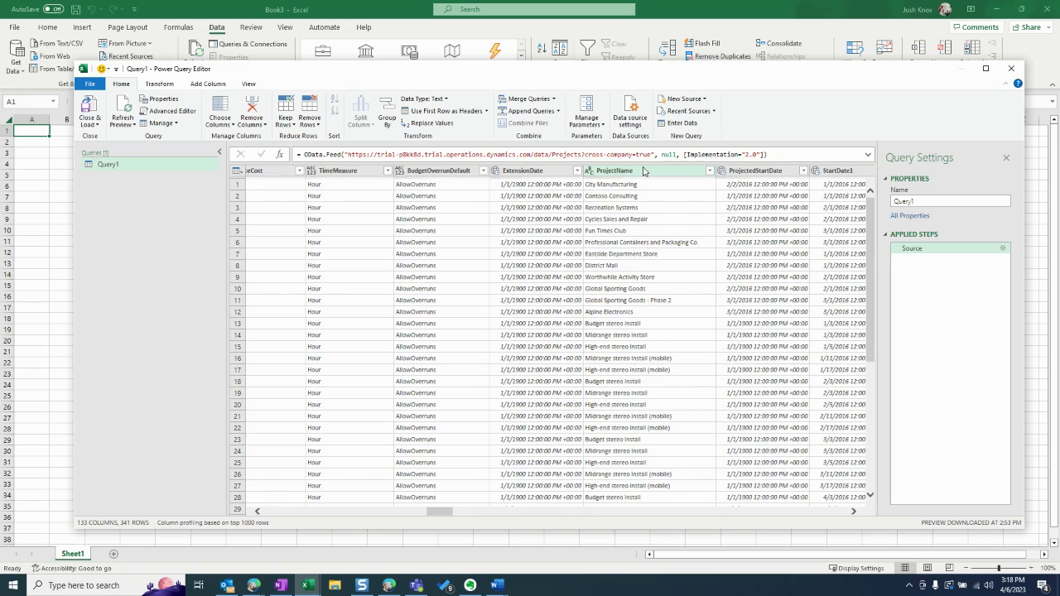
{"action": "left_click", "coordinate": [644, 171]}
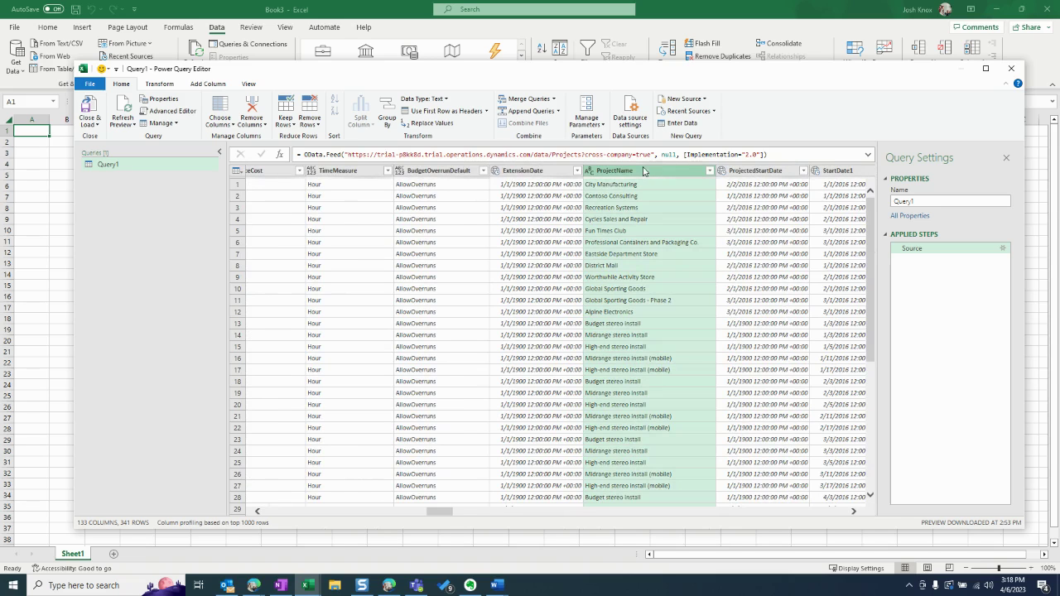
{"action": "left_click", "coordinate": [854, 513]}
{"action": "left_click", "coordinate": [854, 513]}
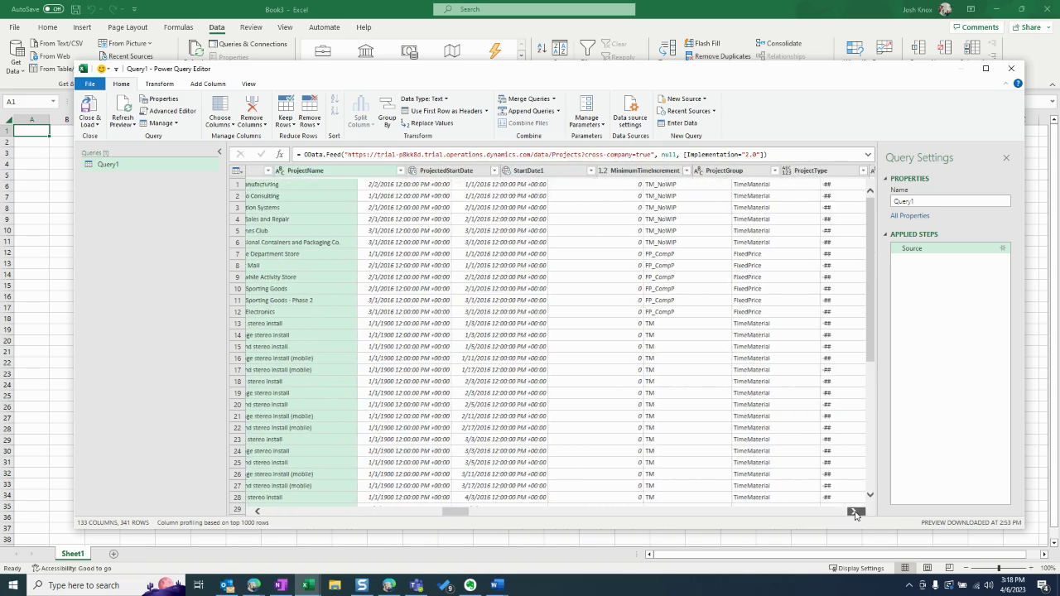
Step: Keep only dataAreaId, ProjectID, ProjectName and ProjectGroup using Remove Other Columns
{"action": "left_click", "coordinate": [640, 176]}
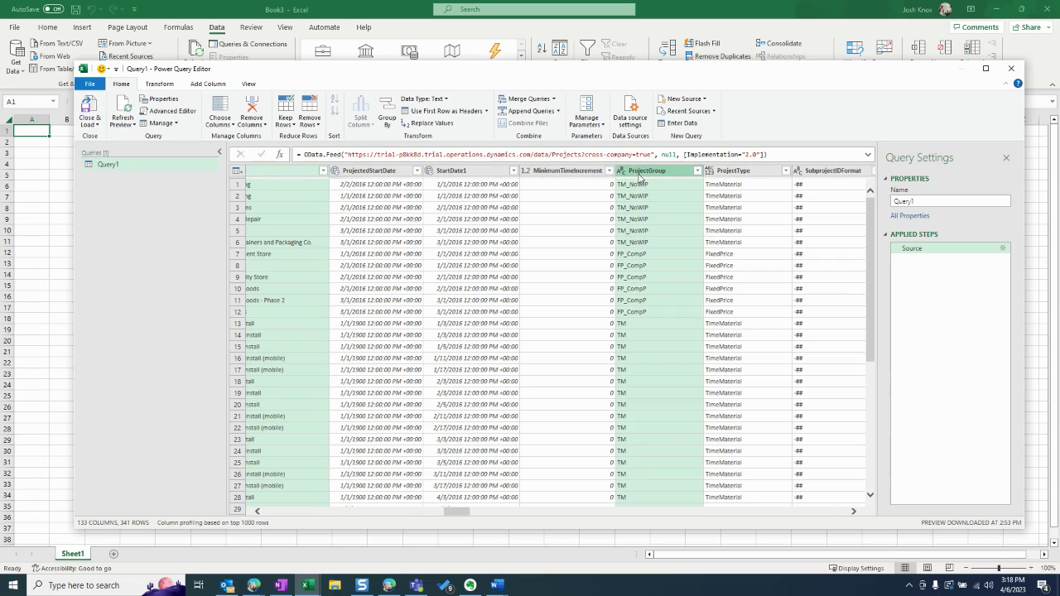
{"action": "right_click", "coordinate": [641, 176]}
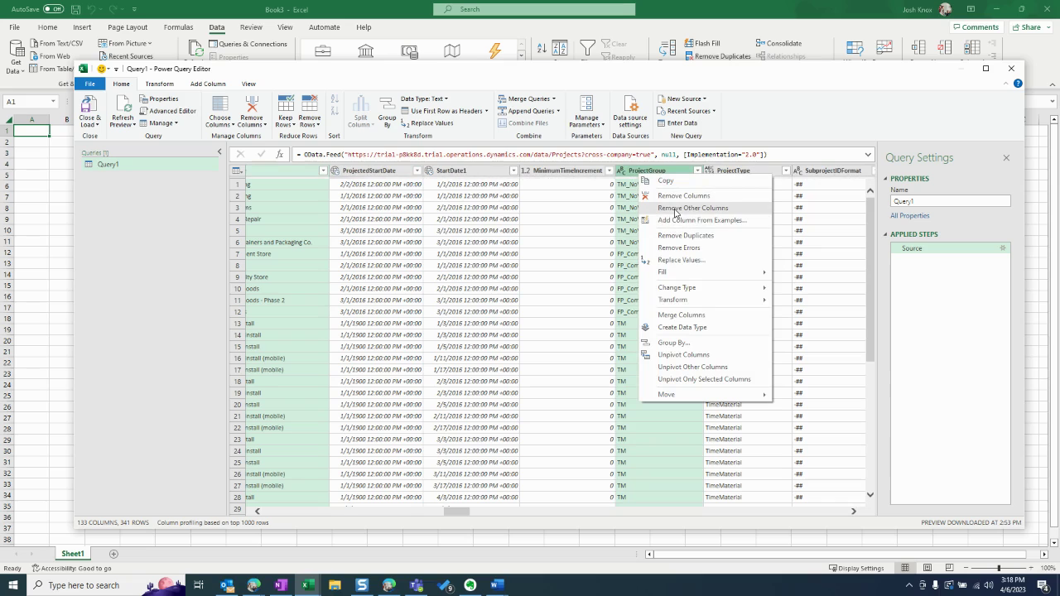
{"action": "left_click", "coordinate": [674, 213]}
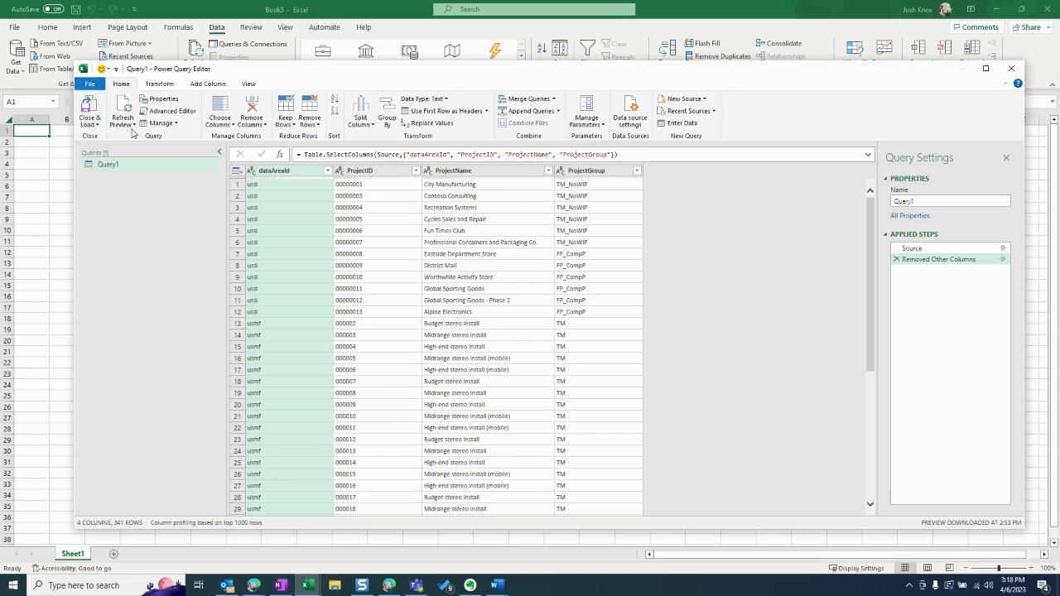
Step: Close & Load the query into a 341-row Query1 table, check the first ProjectID, then return to the browser
{"action": "left_click", "coordinate": [89, 113]}
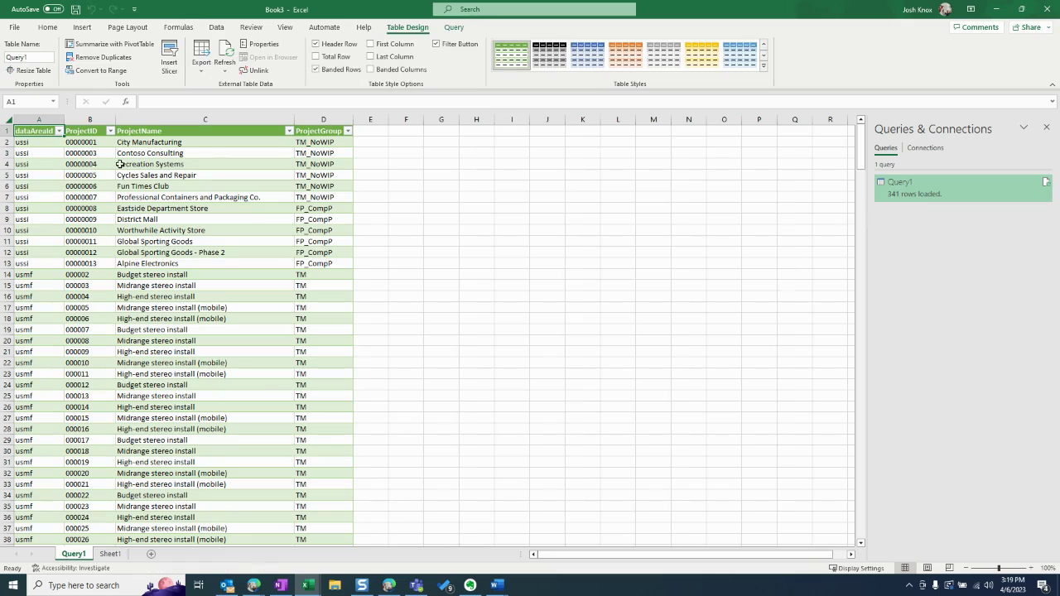
{"action": "left_click", "coordinate": [93, 143]}
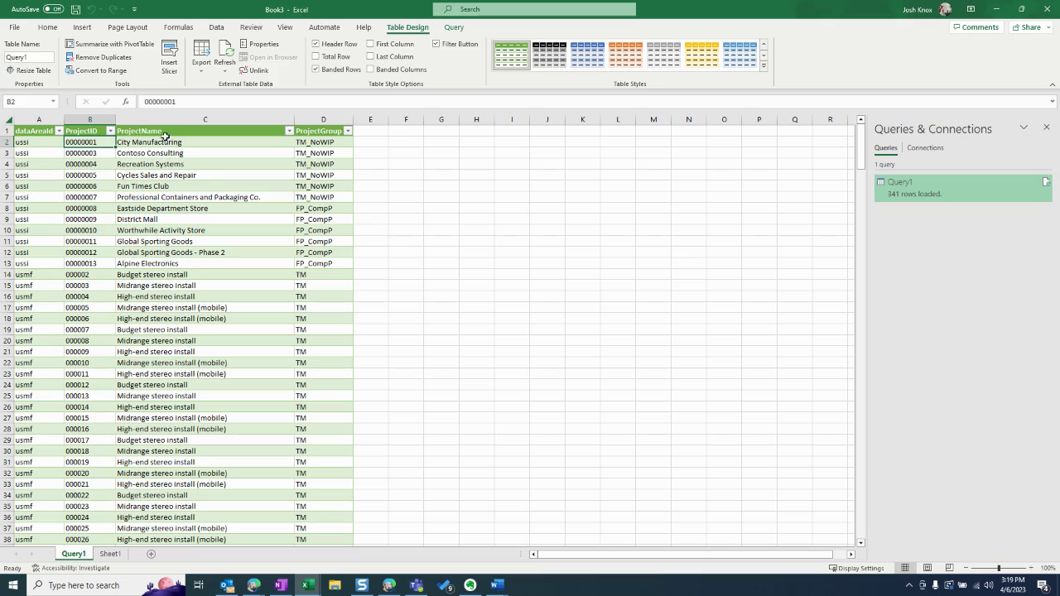
{"action": "key", "text": "ctrl+super+Right"}
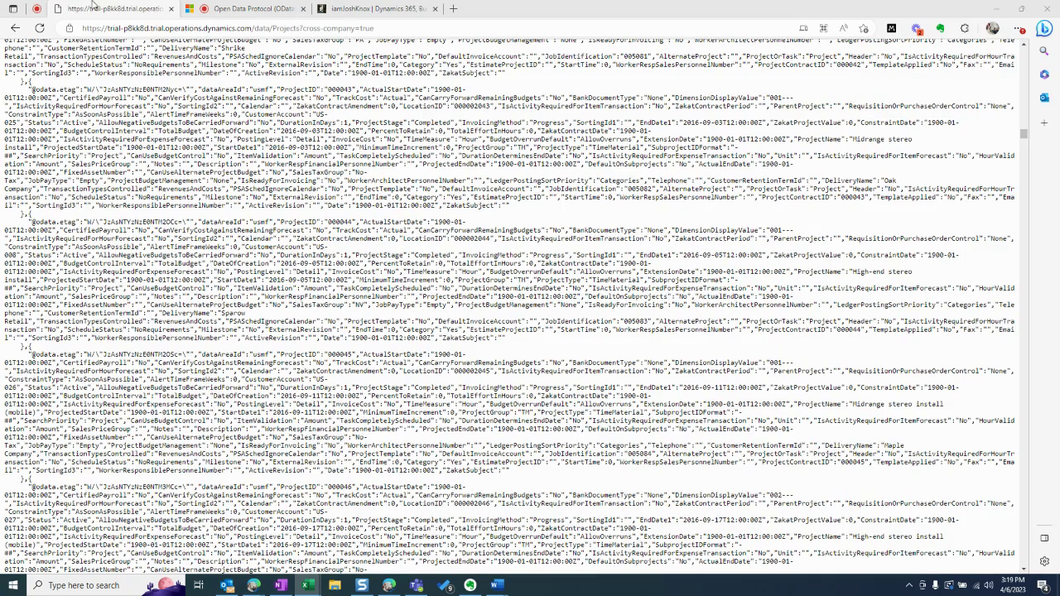
Step: Duplicate the OData tab and strip the Projects path to reach the Finance and Operations home page
{"action": "right_click", "coordinate": [129, 11]}
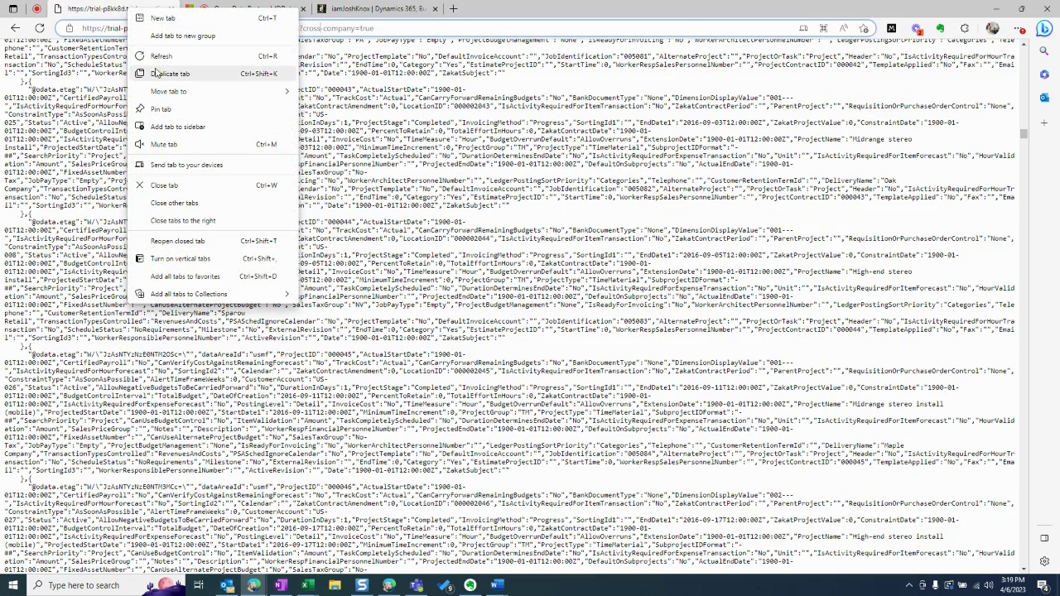
{"action": "left_click", "coordinate": [159, 74]}
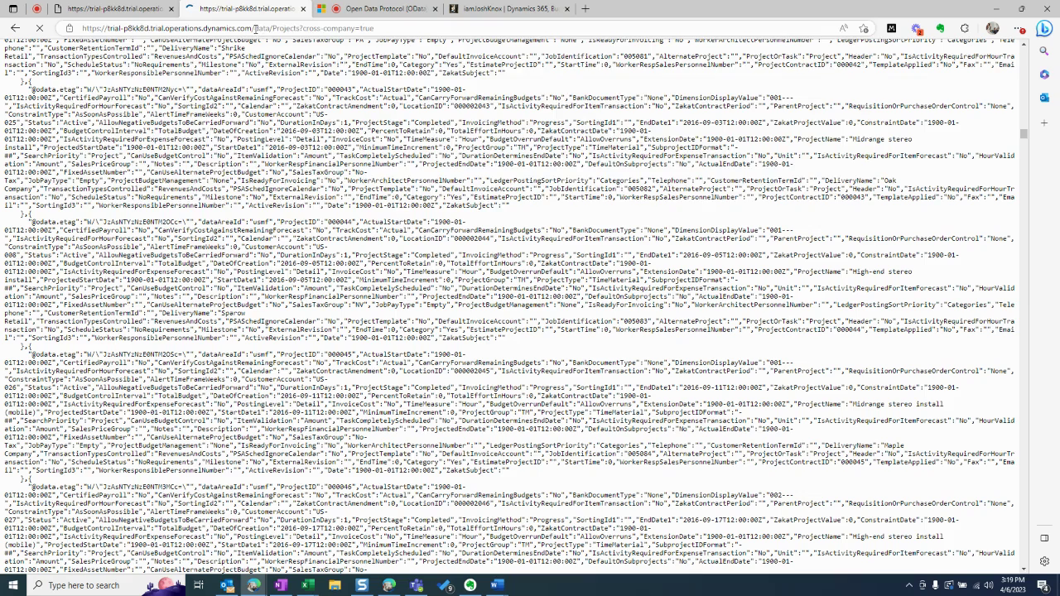
{"action": "left_click_drag", "start_coordinate": [255, 29], "coordinate": [431, 33]}
{"action": "key", "text": "BackSpace"}
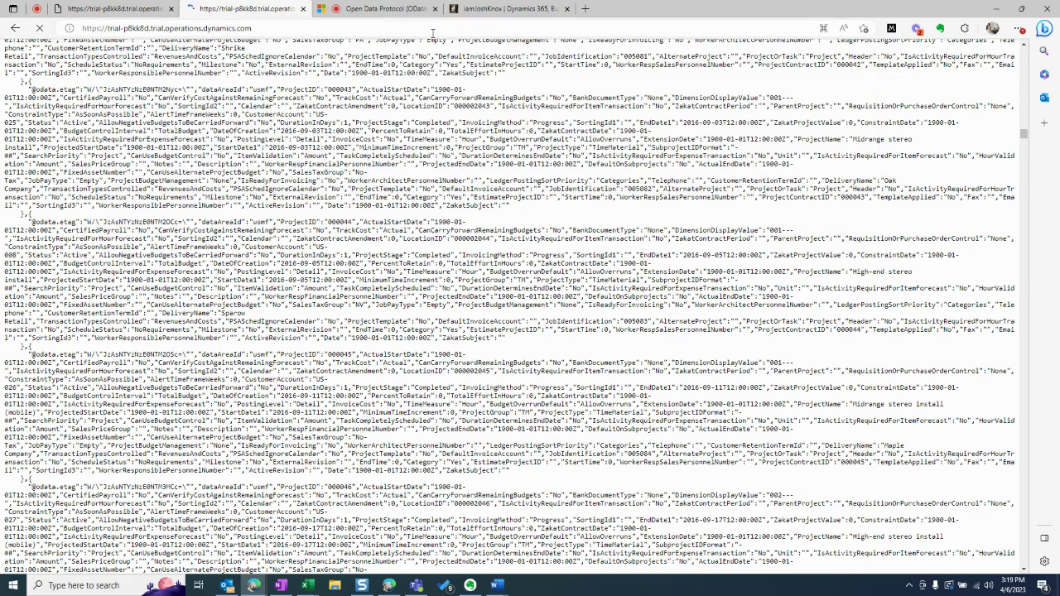
{"action": "key", "text": "Return"}
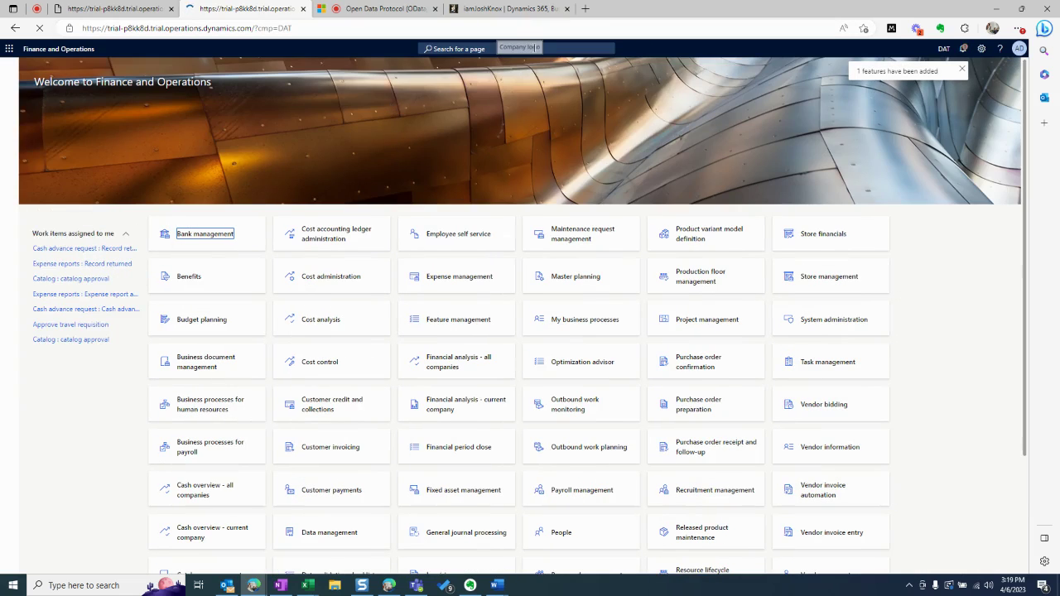
Step: Search for 'all projects' and open the All projects page
{"action": "left_click", "coordinate": [533, 49]}
{"action": "type", "text": "all pro"}
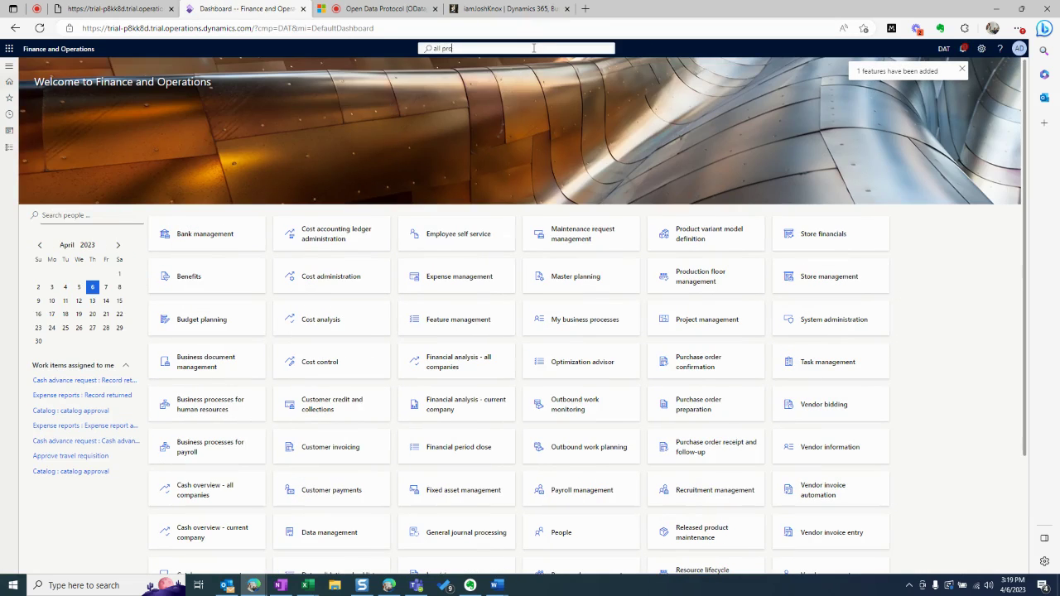
{"action": "type", "text": "jects"}
{"action": "key", "text": "ctrl+a"}
{"action": "key", "text": "Return"}
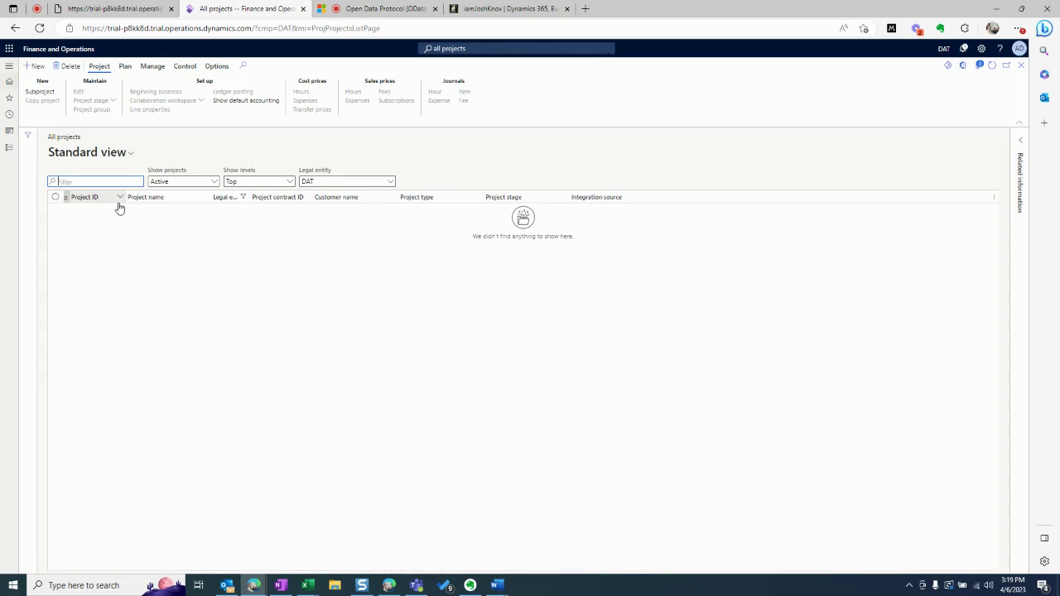
Step: Switch the company from DAT to USSI and place the Excel Query1 table beside the list
{"action": "left_click", "coordinate": [333, 183]}
{"action": "left_click", "coordinate": [941, 54]}
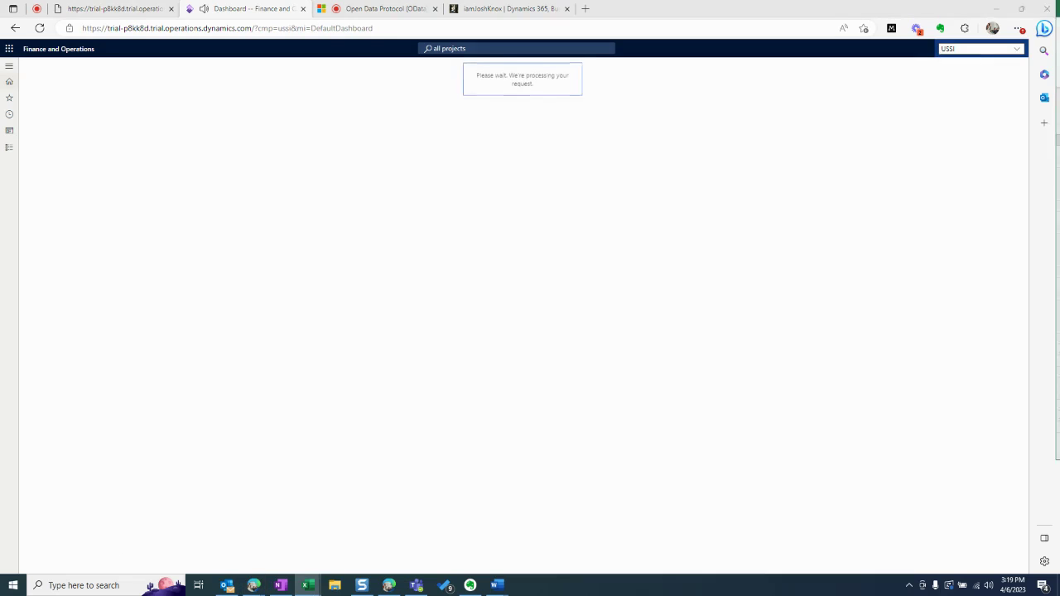
{"action": "left_click_drag", "start_coordinate": [1059, 42], "coordinate": [933, 85]}
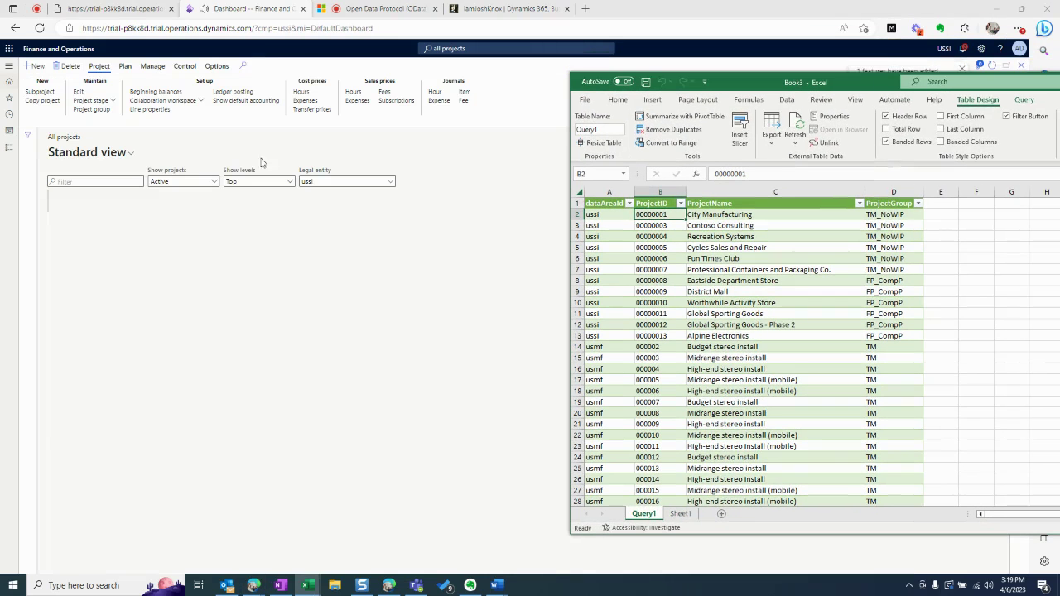
Step: Set Show projects to All and open project 00000001 City Manufacturing
{"action": "left_click", "coordinate": [215, 182]}
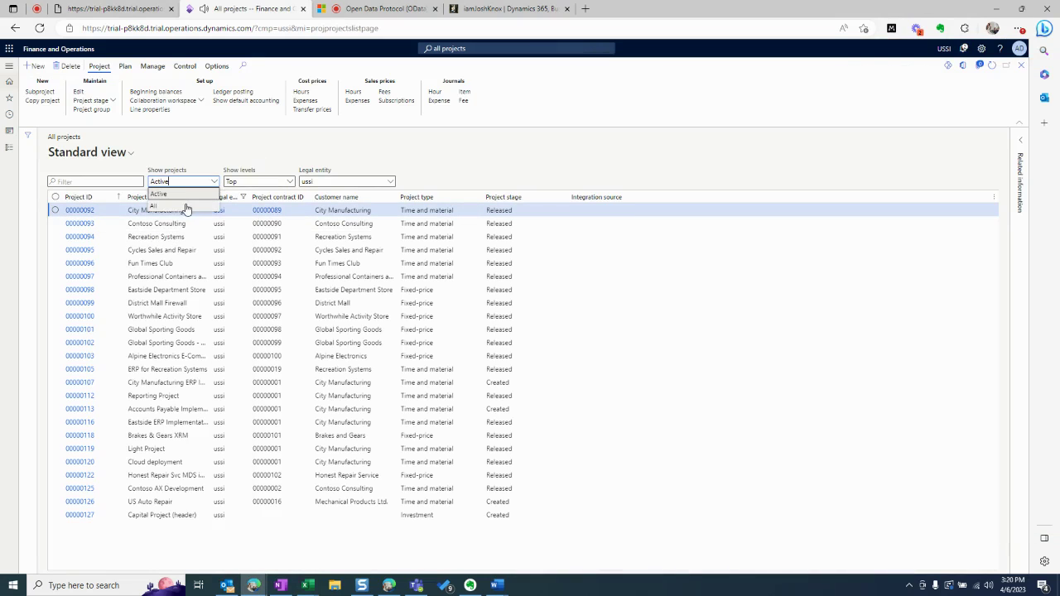
{"action": "left_click", "coordinate": [187, 204]}
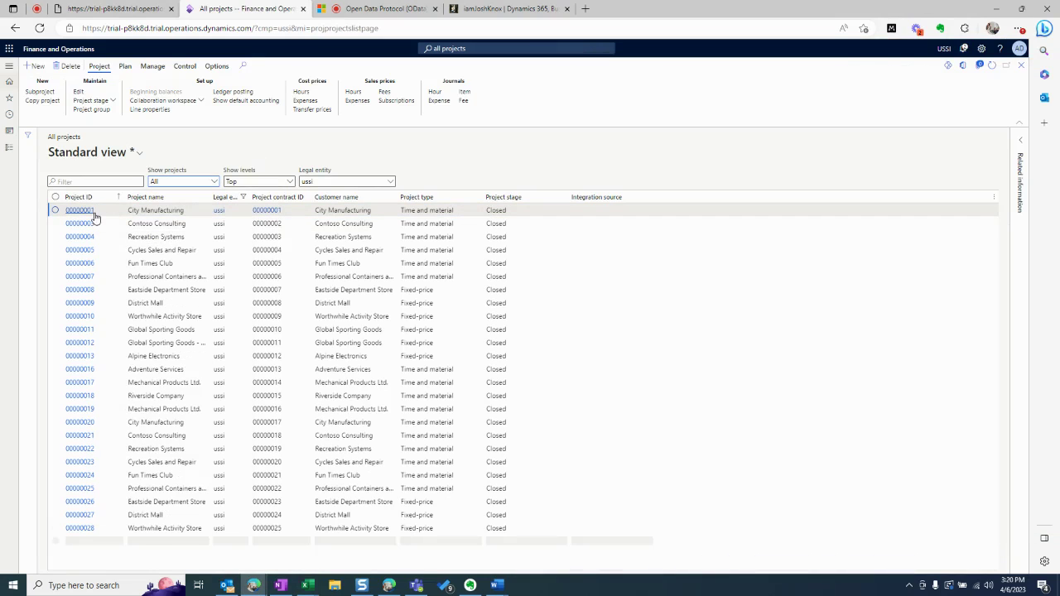
{"action": "left_click", "coordinate": [83, 212]}
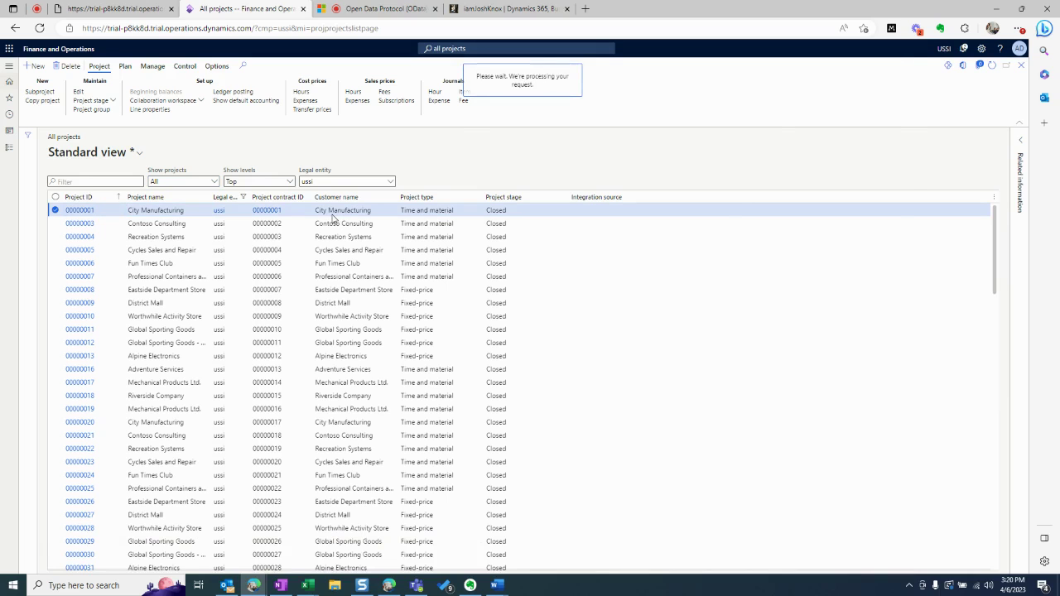
{"action": "key", "text": "alt+Tab"}
{"action": "left_click", "coordinate": [596, 214]}
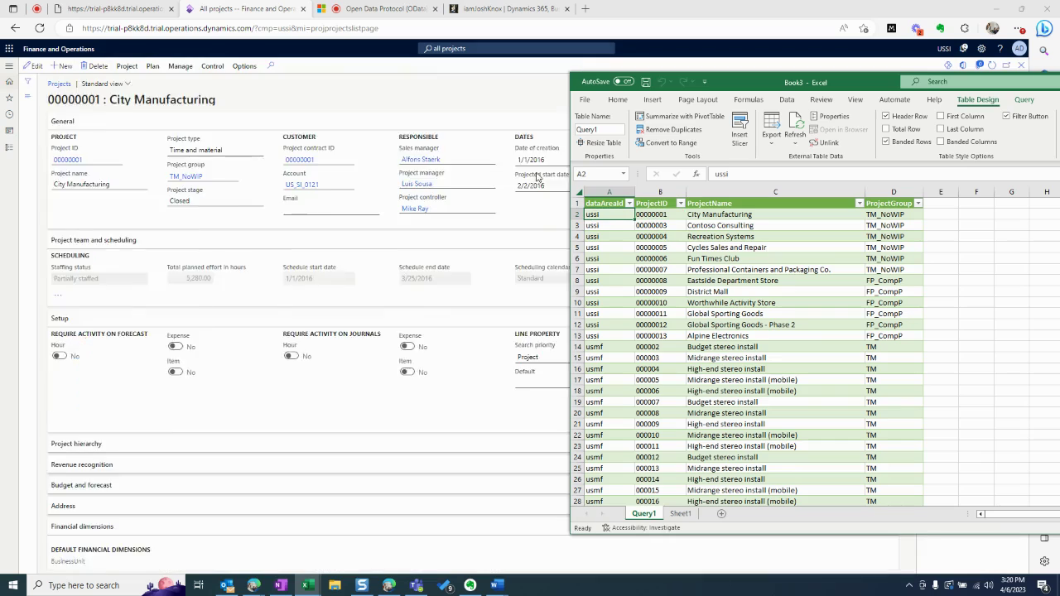
{"action": "left_click", "coordinate": [315, 175]}
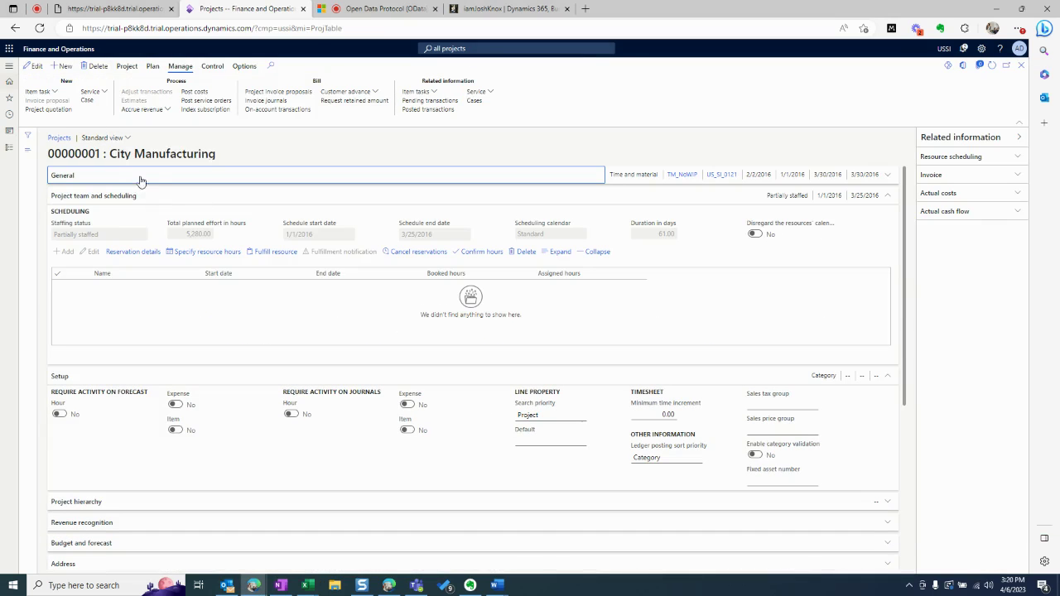
Step: Edit the project name to 'City Manufacturing - ODATA is Cool' and commit it
{"action": "left_click", "coordinate": [154, 177]}
{"action": "left_click", "coordinate": [35, 67]}
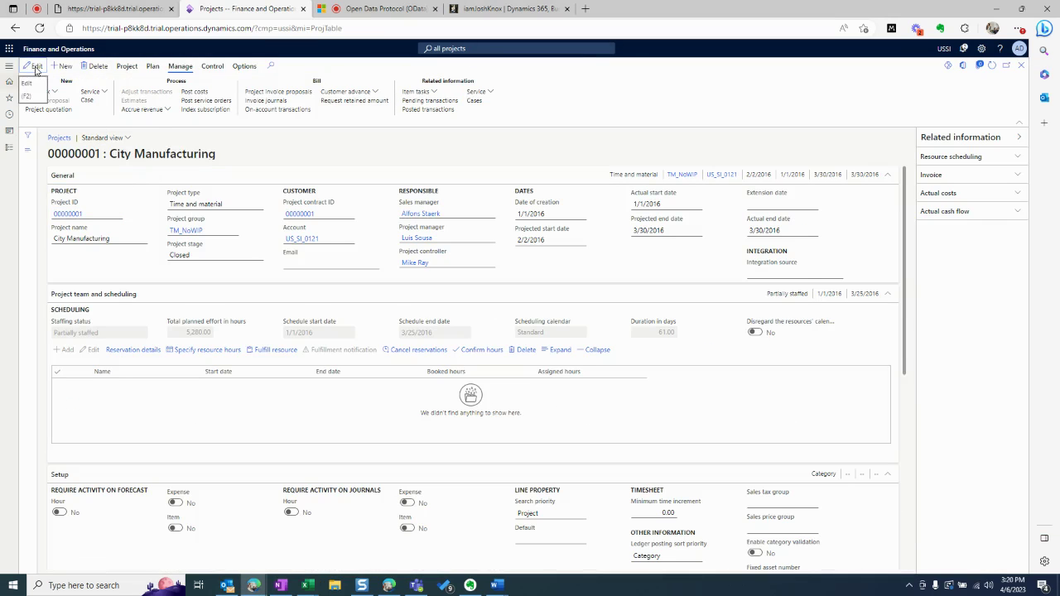
{"action": "left_click", "coordinate": [129, 240]}
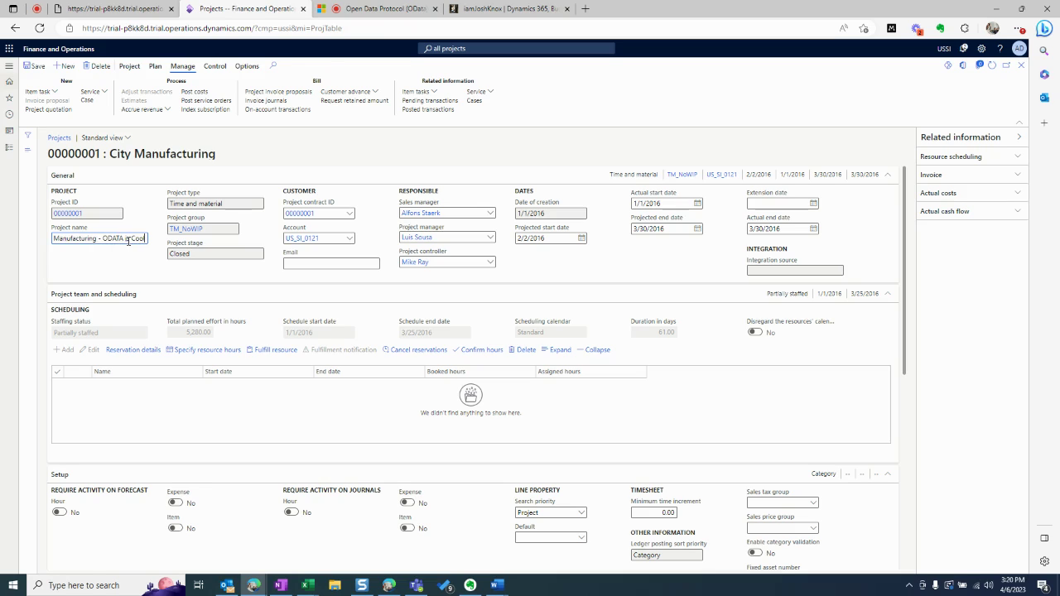
{"action": "key", "text": "Tab"}
{"action": "left_click", "coordinate": [129, 242]}
{"action": "key", "text": "Tab"}
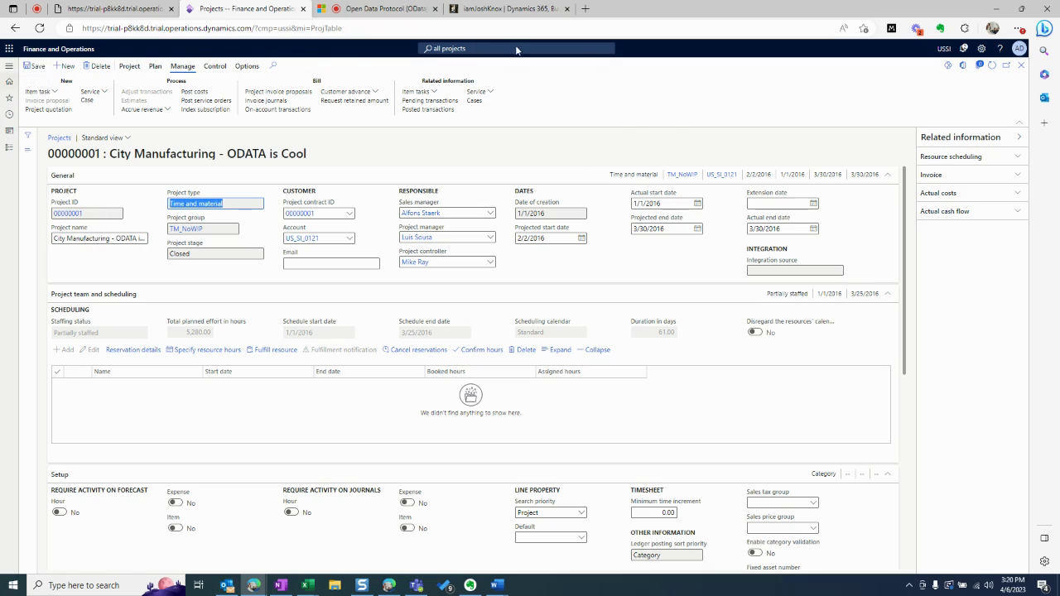
{"action": "left_click_drag", "start_coordinate": [1026, 71], "coordinate": [663, 64]}
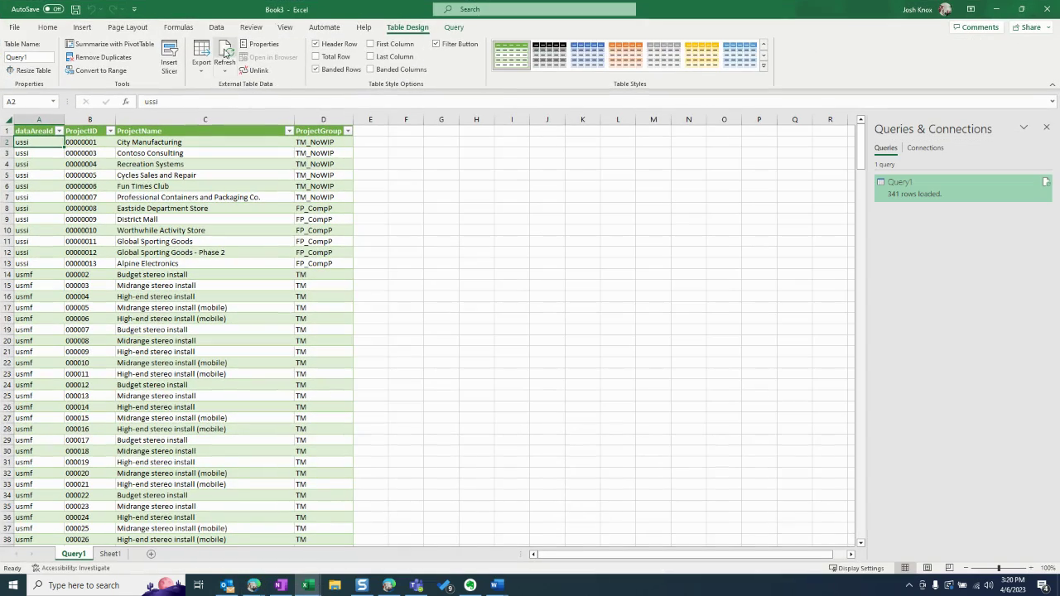
Step: Refresh the Query1 table and confirm C2 reads 'City Manufacturing - ODATA is Cool'
{"action": "left_click", "coordinate": [225, 55]}
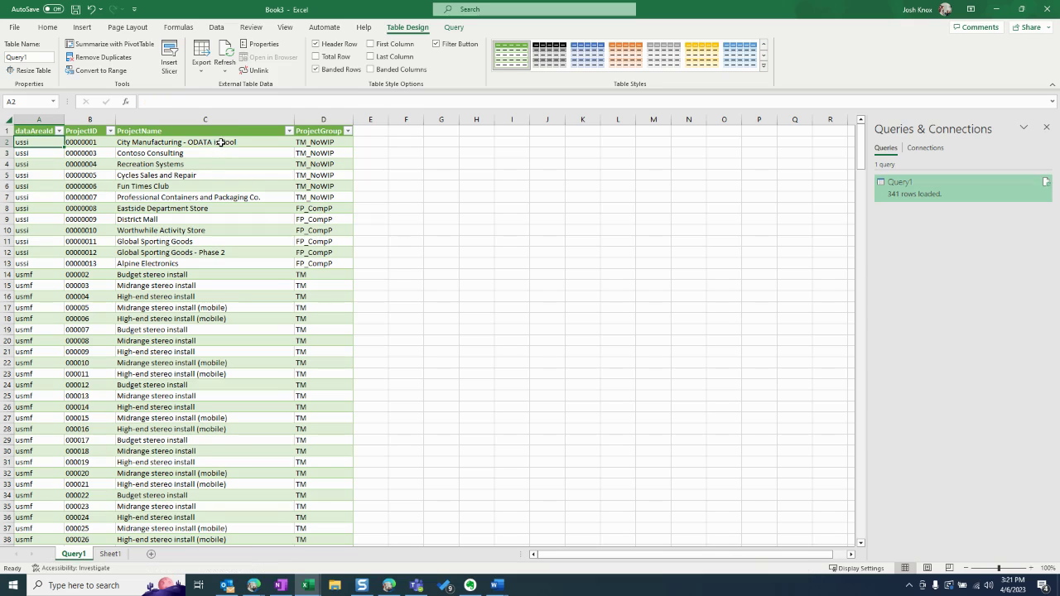
{"action": "left_click", "coordinate": [226, 145]}
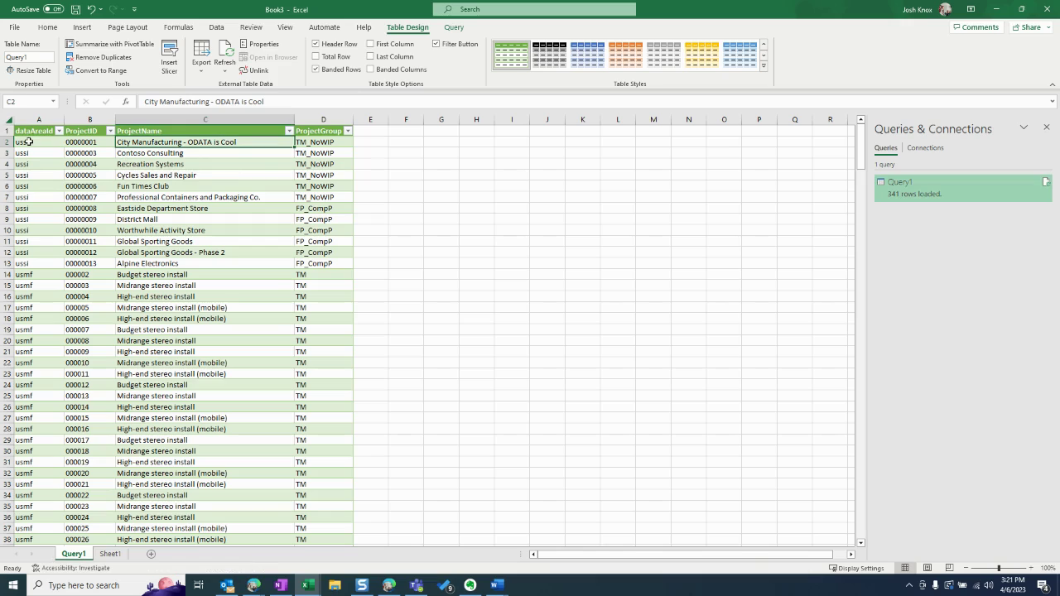
{"action": "left_click_drag", "start_coordinate": [28, 141], "coordinate": [303, 141]}
Step: Close the 'cross' Find bar, return to the article title, then switch to the Projects JSON feed tab
{"action": "left_click", "coordinate": [299, 175]}
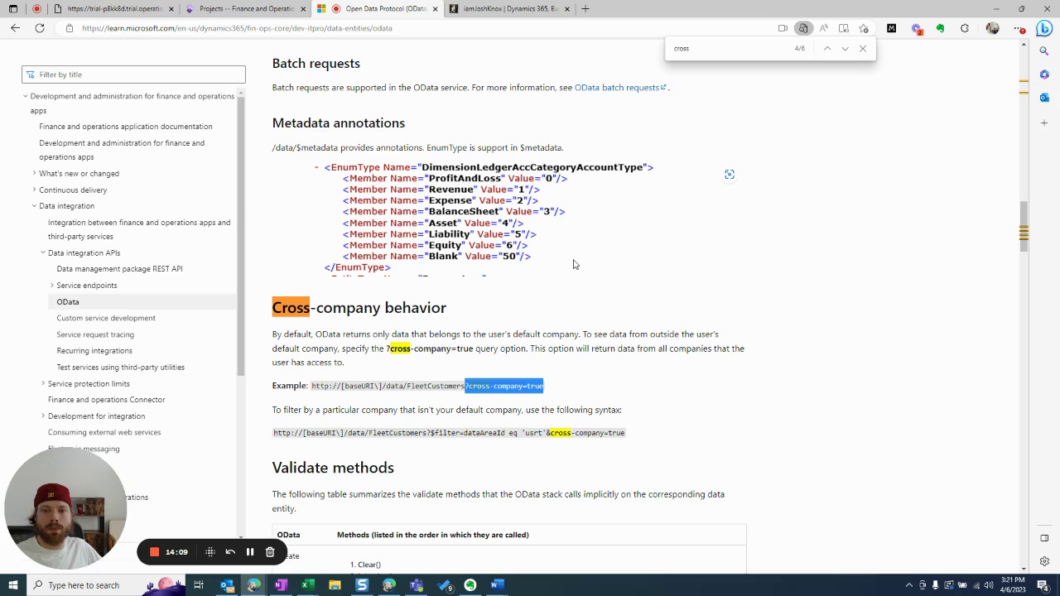
{"action": "left_click", "coordinate": [862, 48]}
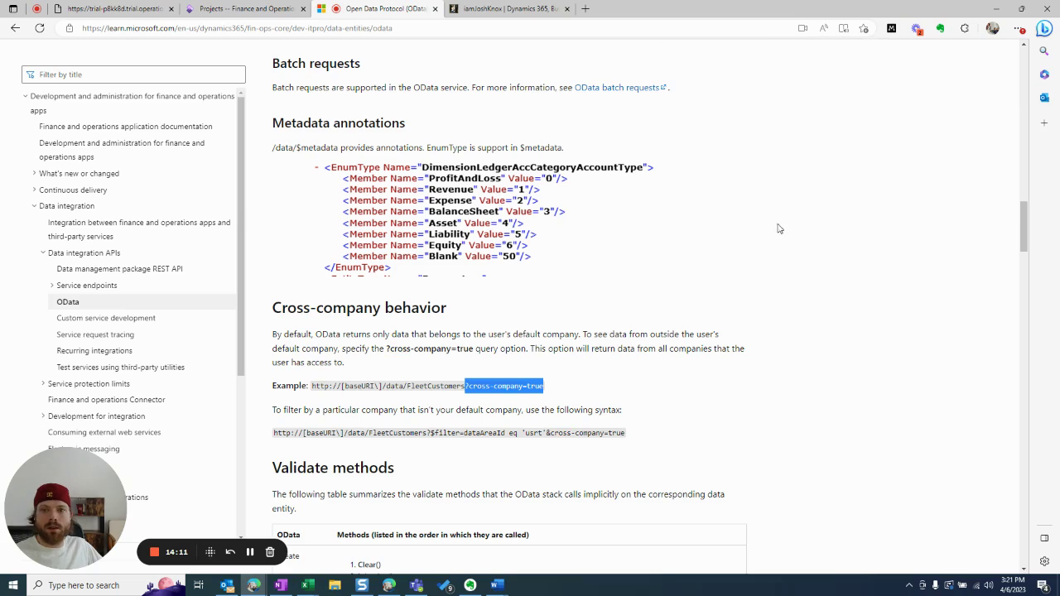
{"action": "scroll", "coordinate": [778, 229], "scroll_direction": "up", "scroll_amount": 20}
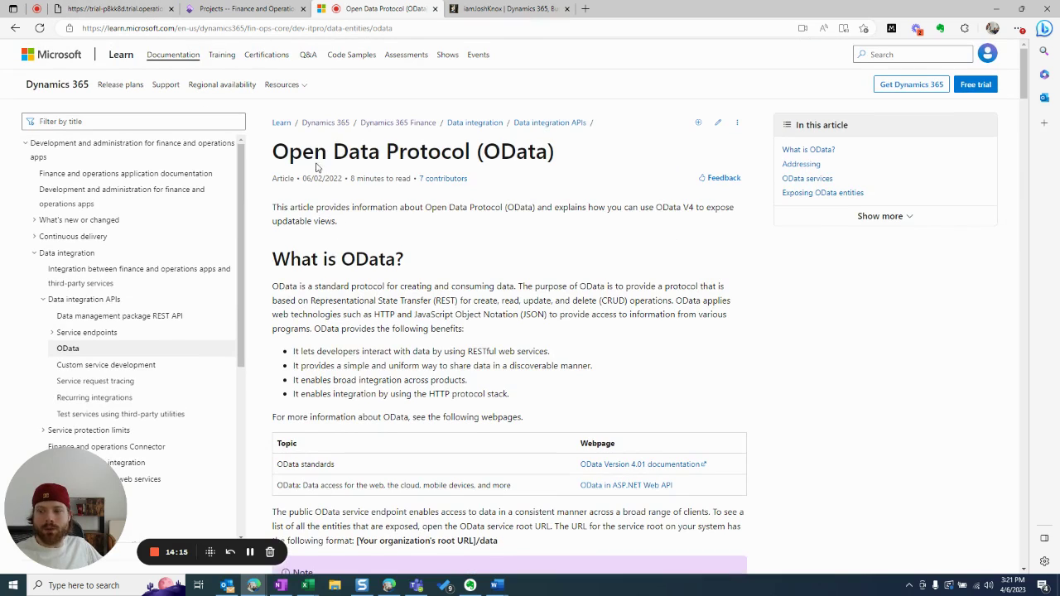
{"action": "left_click_drag", "start_coordinate": [269, 157], "coordinate": [555, 154]}
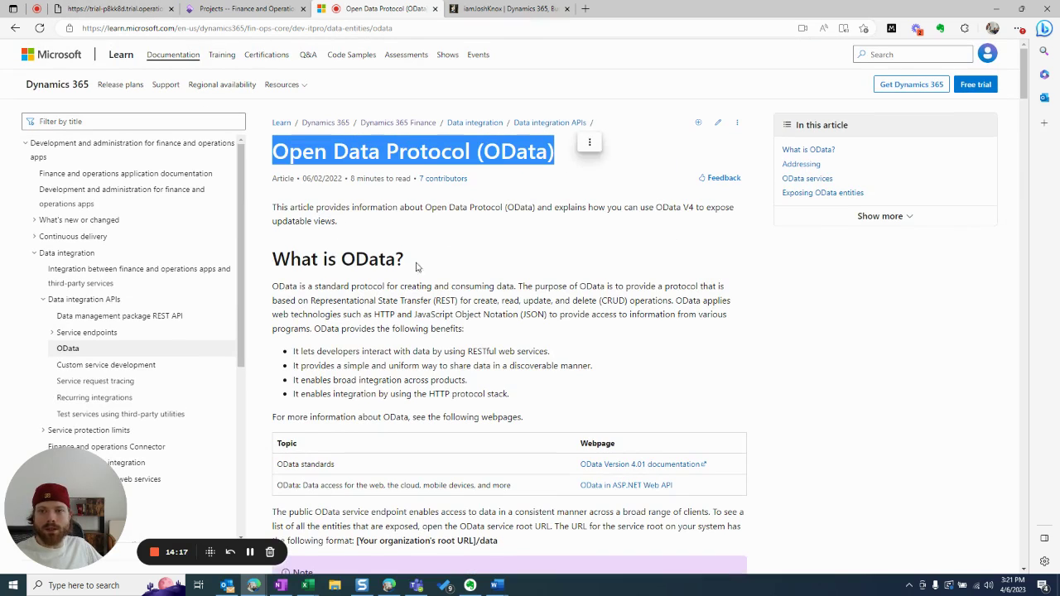
{"action": "left_click", "coordinate": [132, 9]}
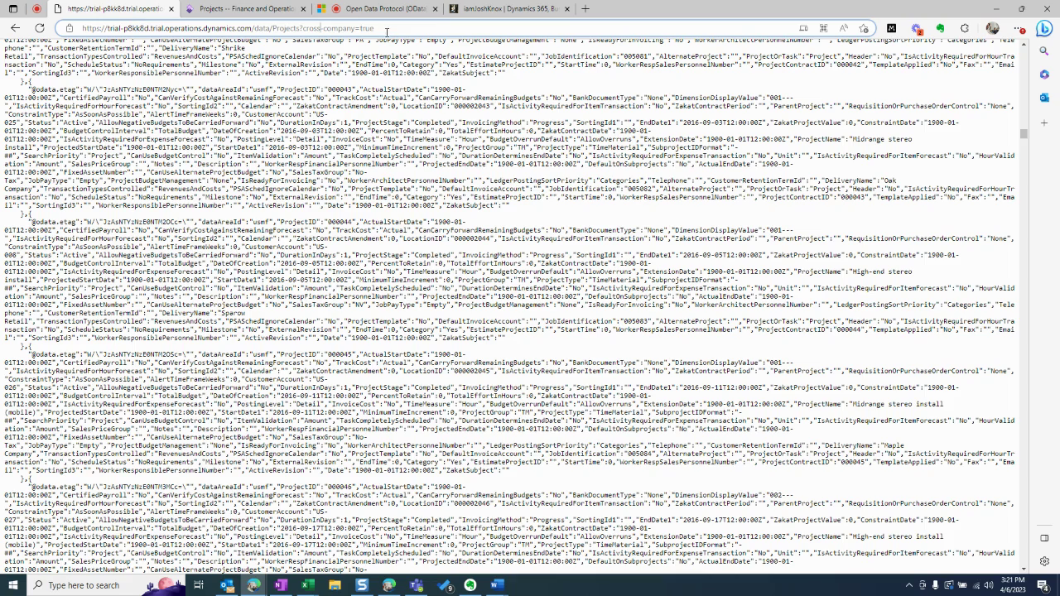
Step: Remove 'Projects?cross-company=true' to load the root /data/ entity list, then return to the OData article
{"action": "left_click_drag", "start_coordinate": [385, 30], "coordinate": [295, 28]}
{"action": "key", "text": "BackSpace"}
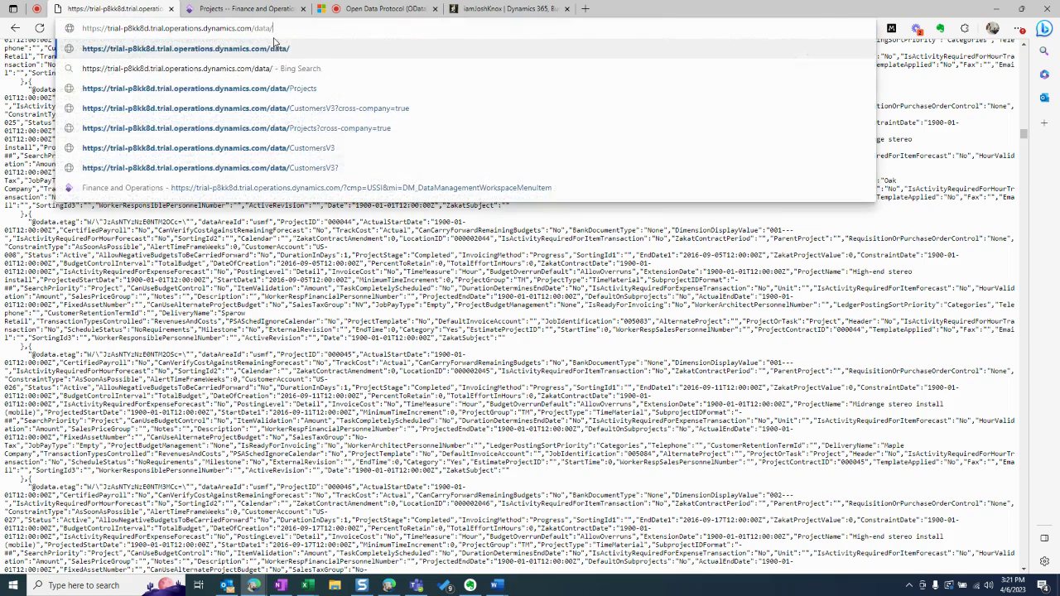
{"action": "key", "text": "Return"}
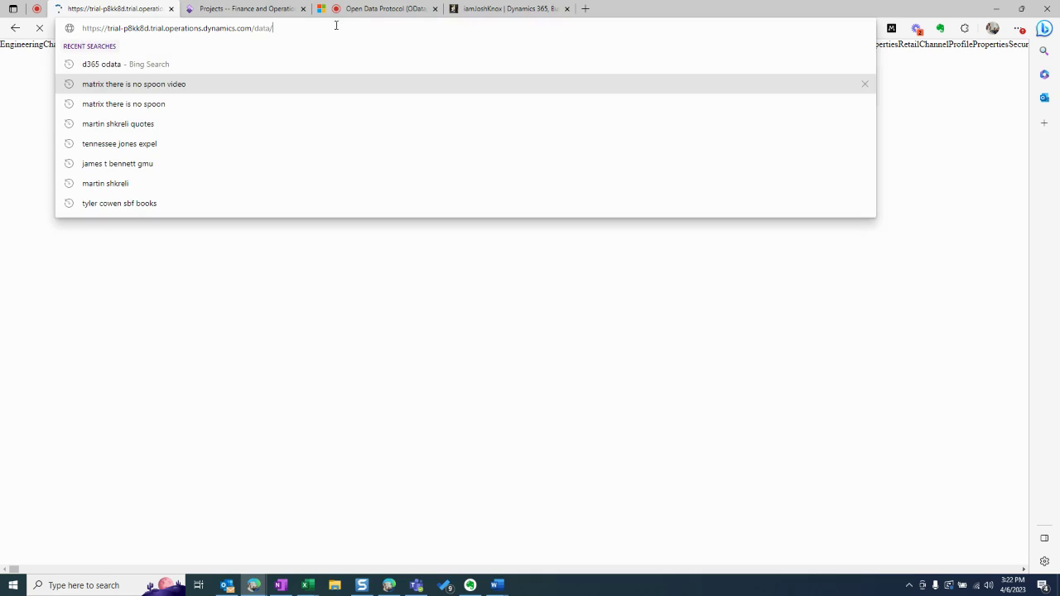
{"action": "left_click", "coordinate": [361, 11]}
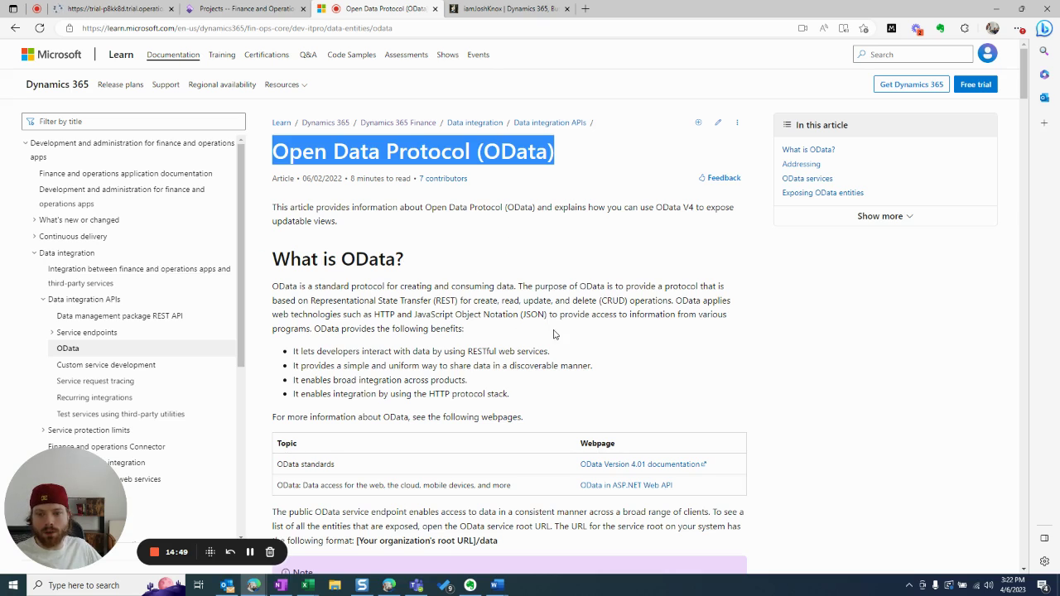
Step: Read down past the supported query options to the Querying or browsing an OData endpoint section
{"action": "scroll", "coordinate": [513, 391], "scroll_direction": "down", "scroll_amount": 1}
{"action": "scroll", "coordinate": [513, 391], "scroll_direction": "down", "scroll_amount": 4}
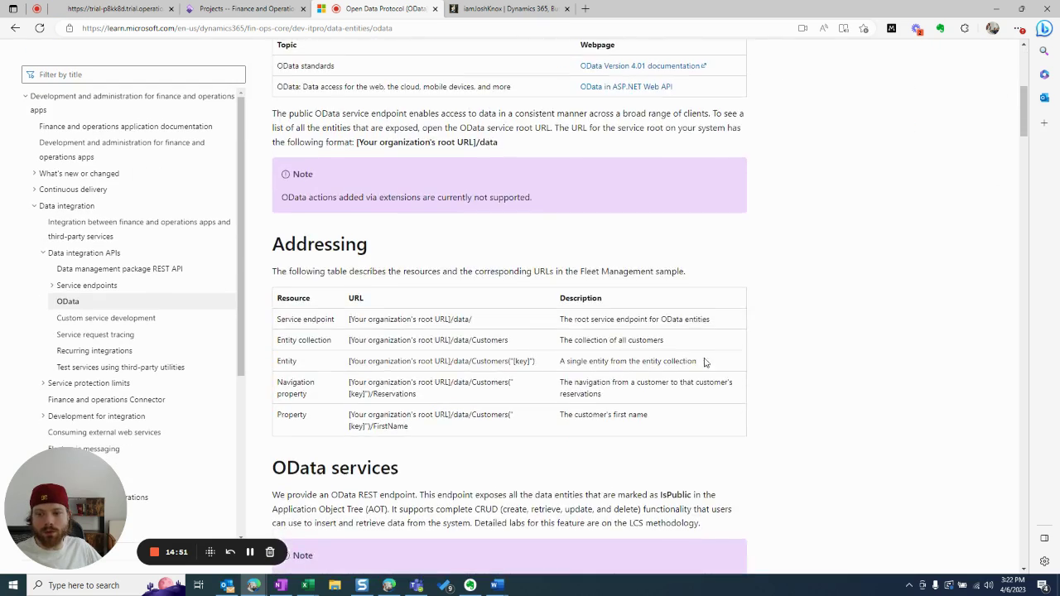
{"action": "scroll", "coordinate": [733, 345], "scroll_direction": "down", "scroll_amount": 4}
{"action": "scroll", "coordinate": [733, 347], "scroll_direction": "down", "scroll_amount": 3}
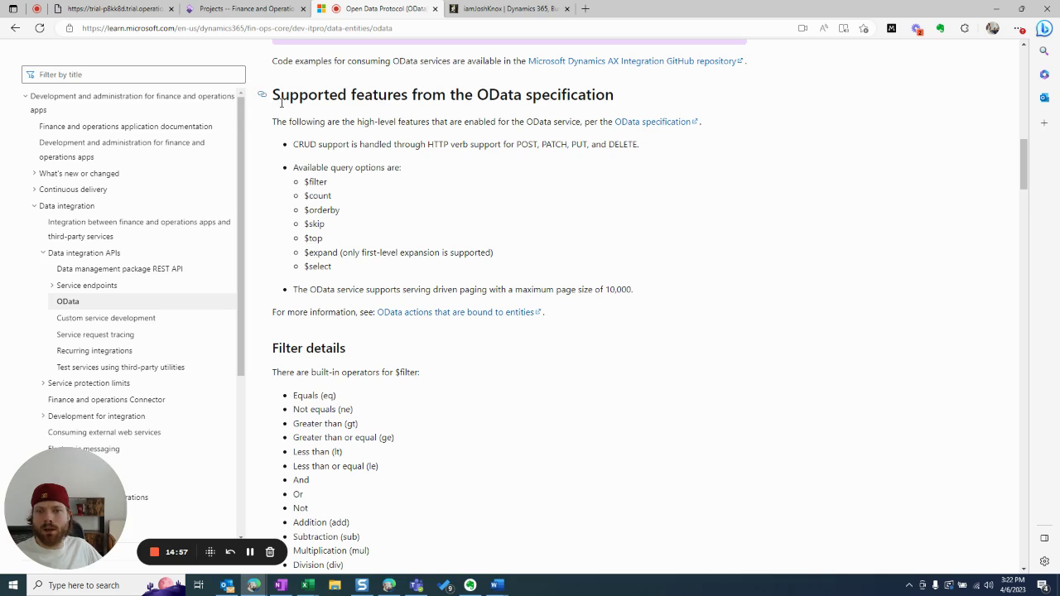
{"action": "left_click_drag", "start_coordinate": [272, 95], "coordinate": [358, 274]}
{"action": "left_click", "coordinate": [349, 277]}
{"action": "scroll", "coordinate": [348, 276], "scroll_direction": "down", "scroll_amount": 6}
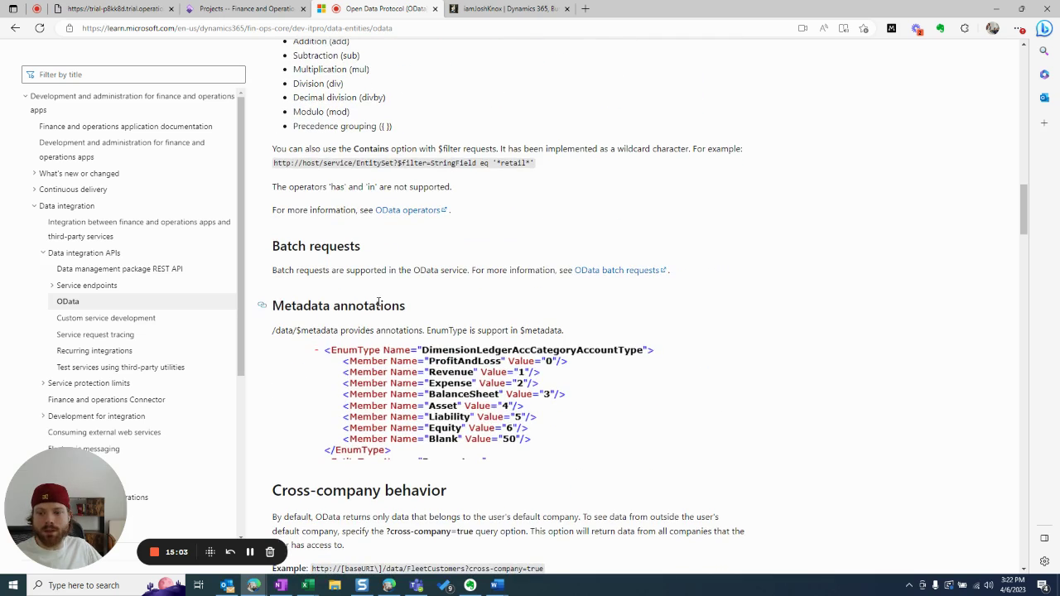
{"action": "scroll", "coordinate": [383, 343], "scroll_direction": "down", "scroll_amount": 4}
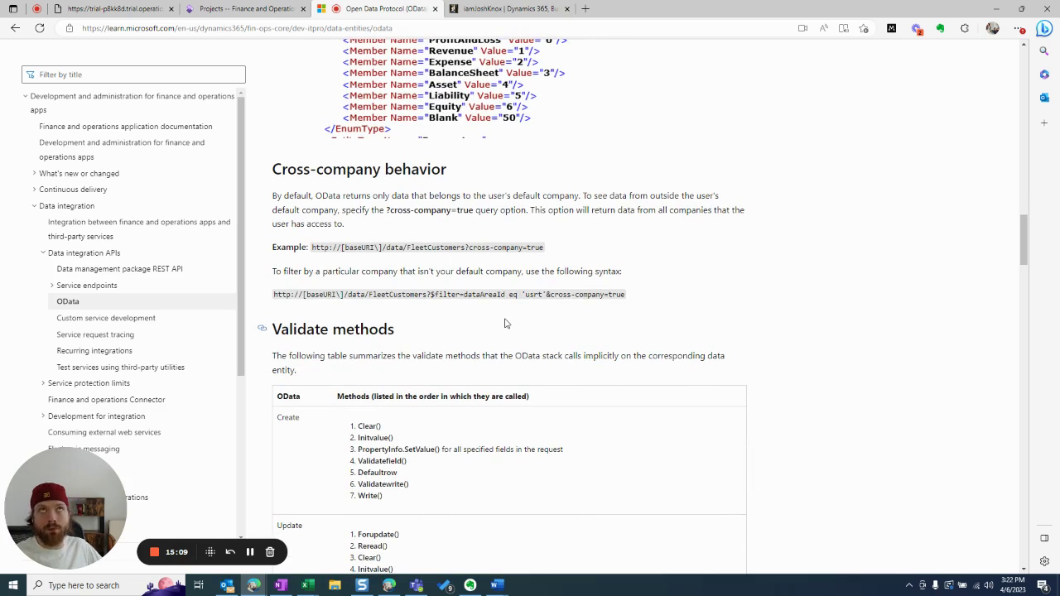
{"action": "scroll", "coordinate": [505, 323], "scroll_direction": "down", "scroll_amount": 9}
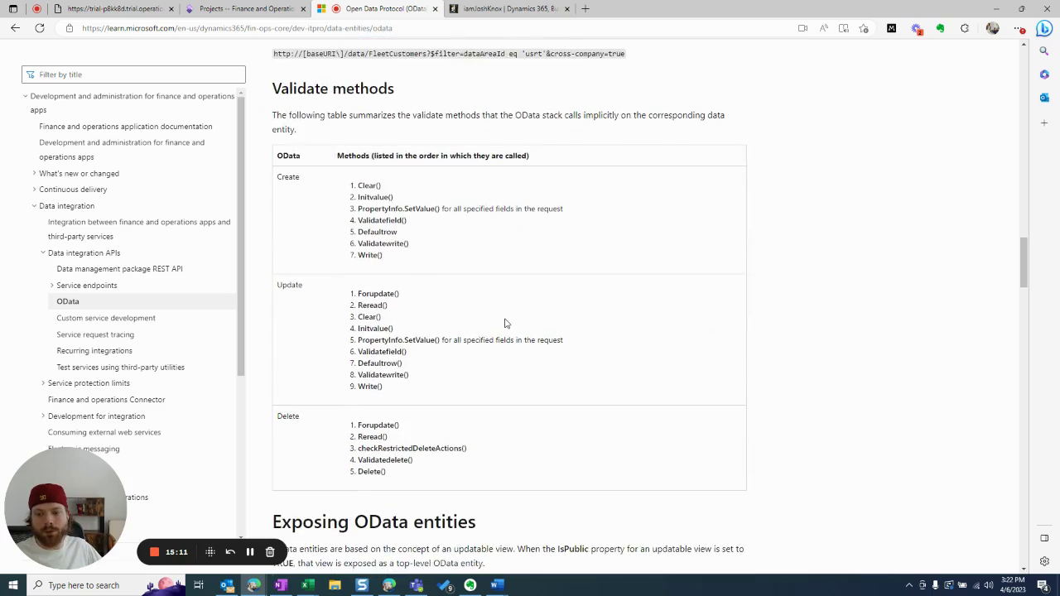
{"action": "scroll", "coordinate": [503, 326], "scroll_direction": "down", "scroll_amount": 7}
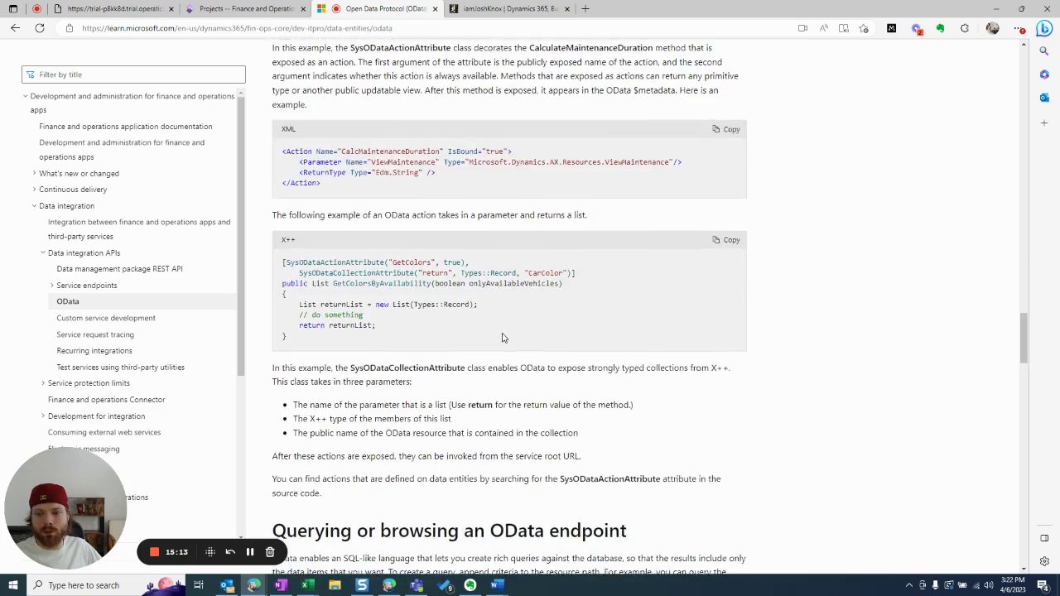